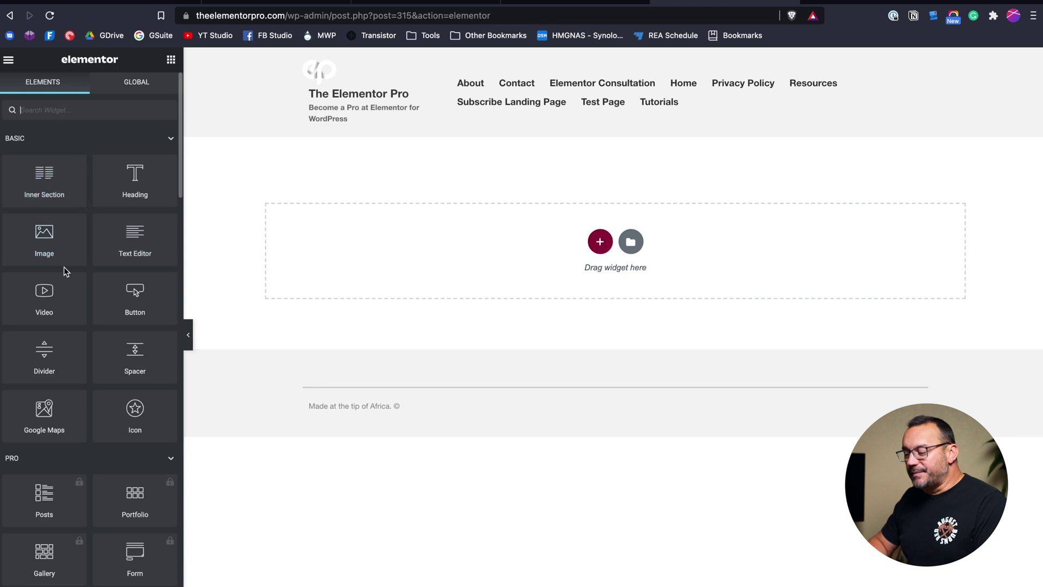
Leave the Elementor editor for the WordPress admin Pages list
{"action": "scroll", "coordinate": [64, 272], "scroll_direction": "down", "scroll_amount": 6}
{"action": "scroll", "coordinate": [64, 271], "scroll_direction": "down", "scroll_amount": 15}
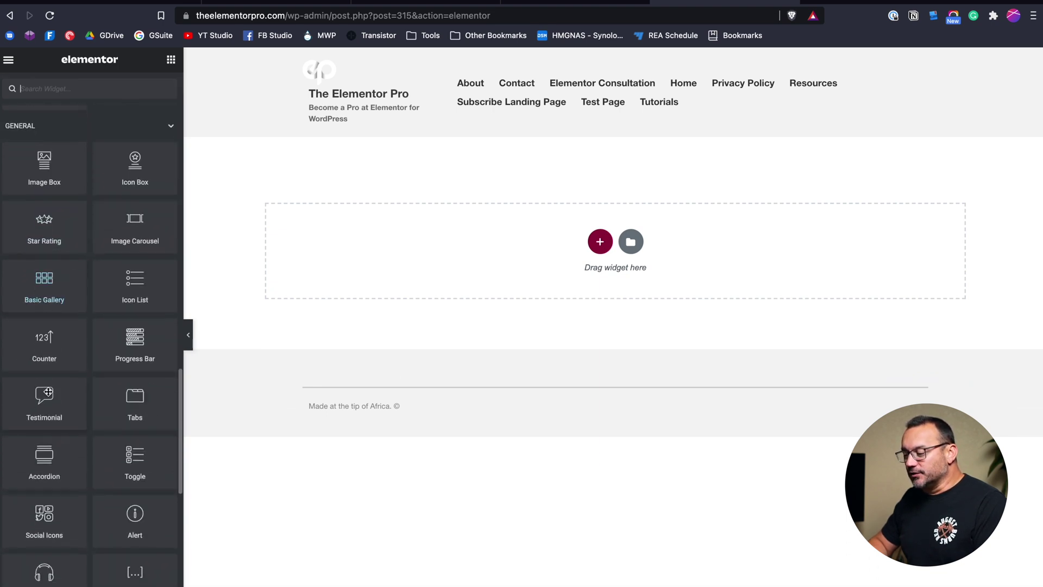
{"action": "scroll", "coordinate": [49, 328], "scroll_direction": "up", "scroll_amount": 20}
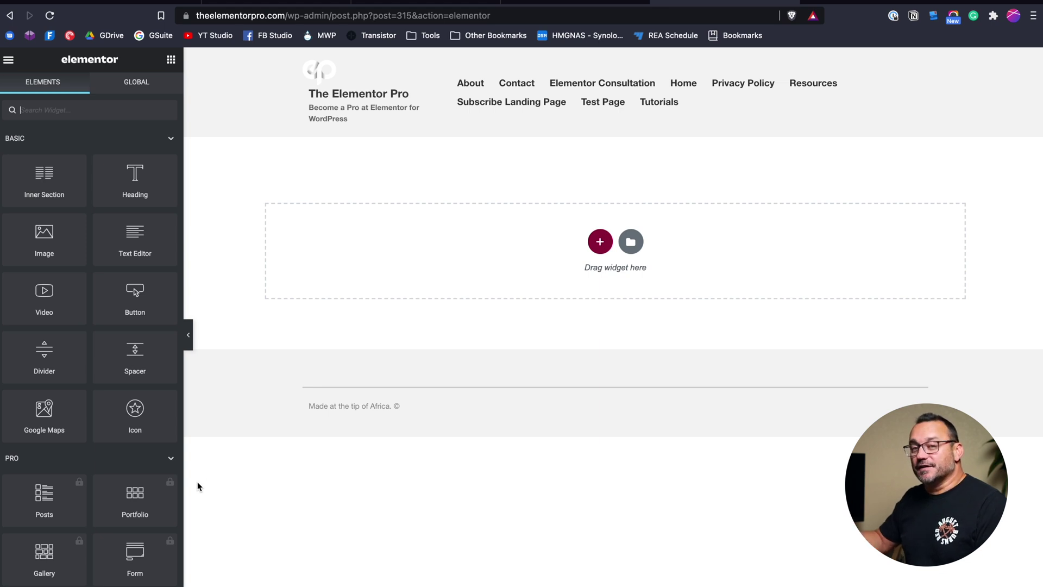
{"action": "left_click", "coordinate": [9, 60]}
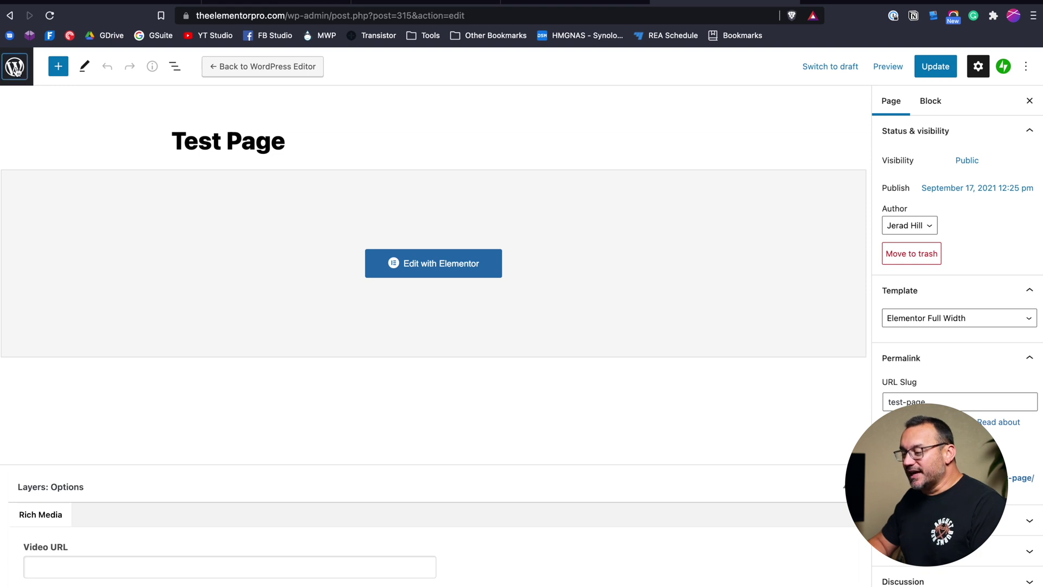
{"action": "left_click", "coordinate": [15, 67]}
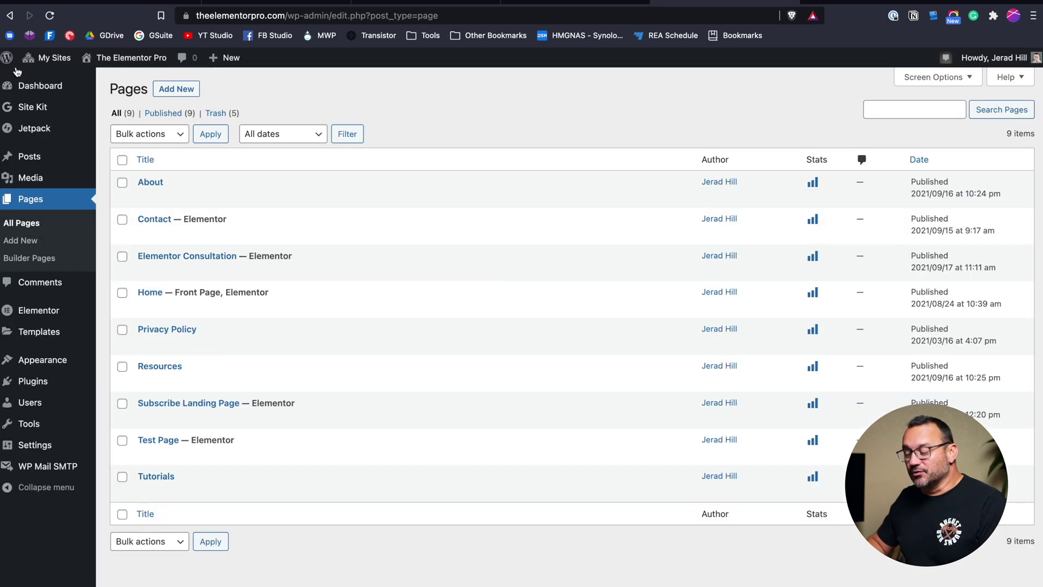
Activate the Elementor Pro plugin and reopen Test Page with Elementor
{"action": "left_click", "coordinate": [34, 381]}
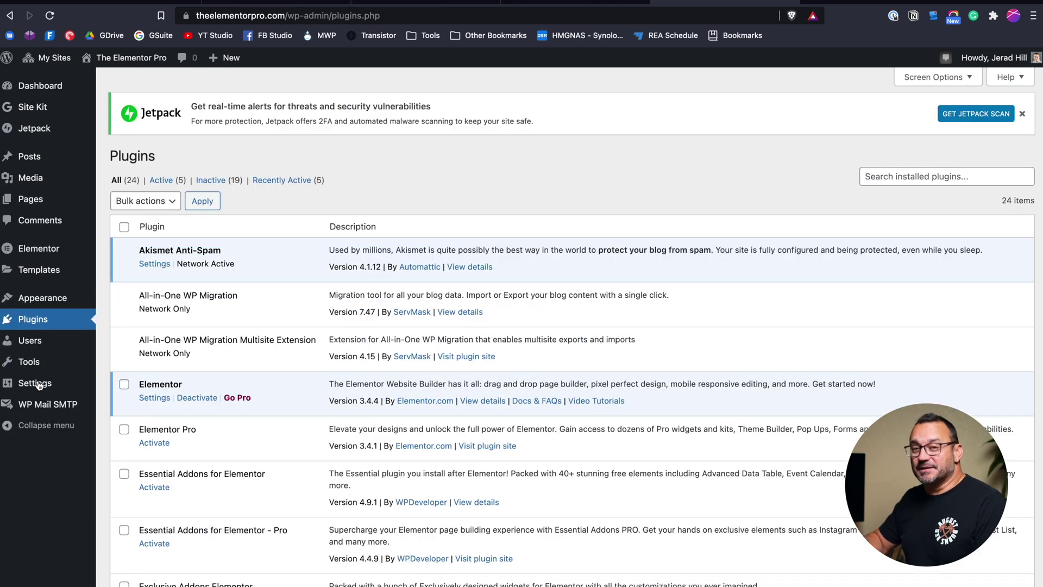
{"action": "left_click", "coordinate": [155, 445]}
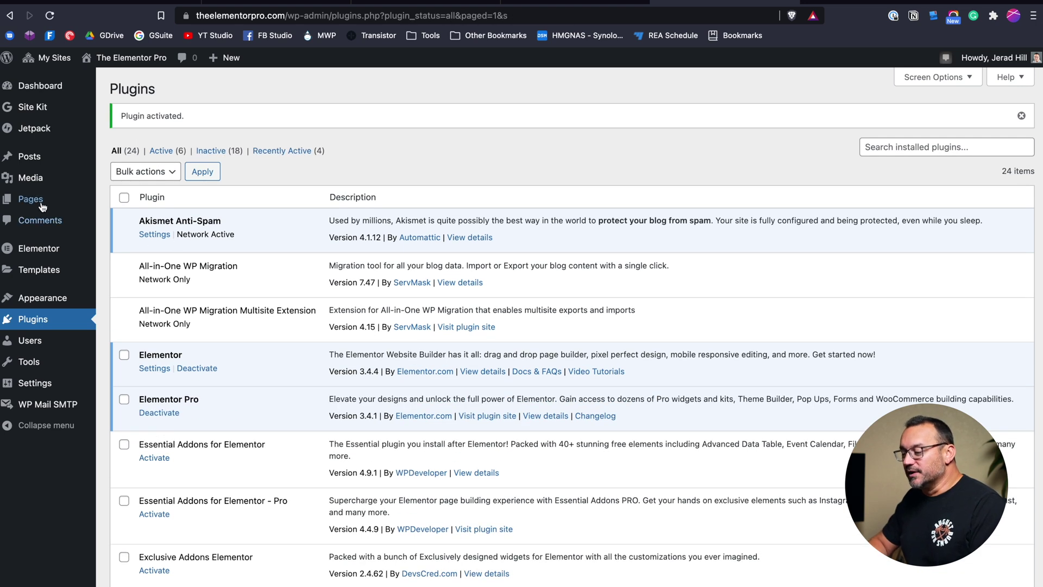
{"action": "left_click", "coordinate": [31, 199]}
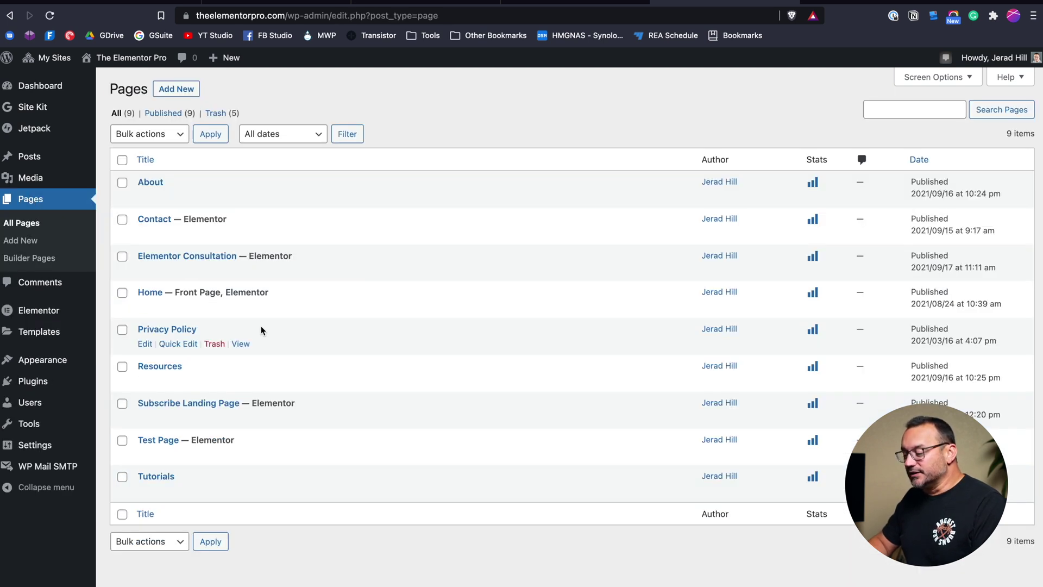
{"action": "left_click", "coordinate": [288, 455]}
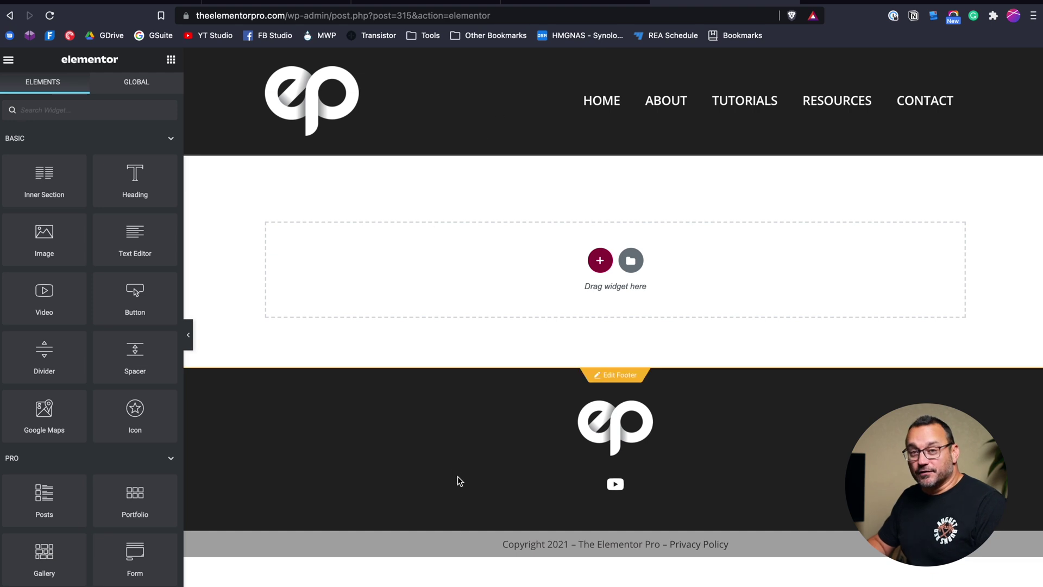
{"action": "mouse_move", "coordinate": [613, 59]}
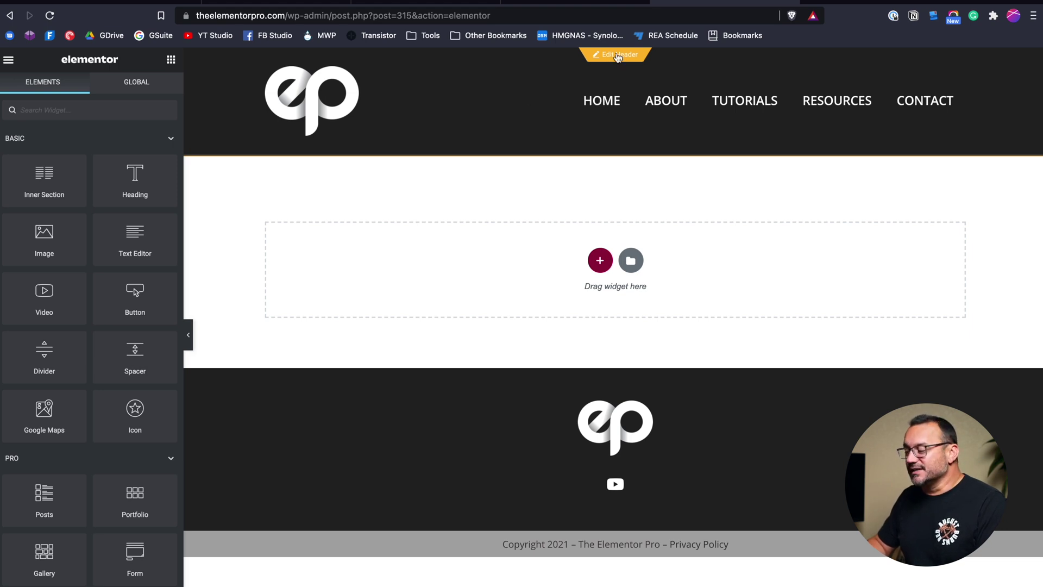
{"action": "mouse_move", "coordinate": [579, 441]}
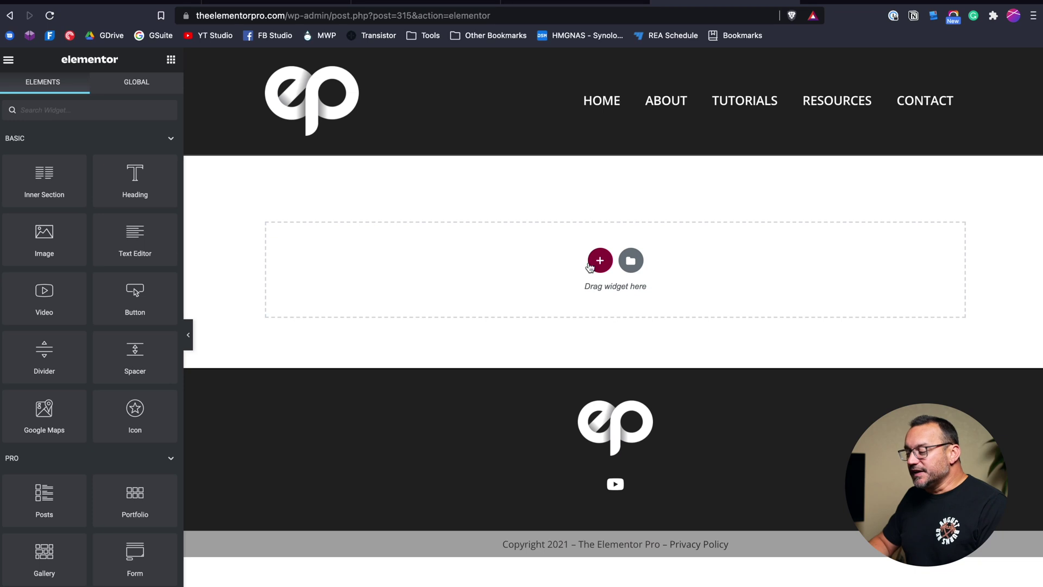
Add a new section to the empty Test Page to show column layout choices
{"action": "left_click", "coordinate": [597, 260]}
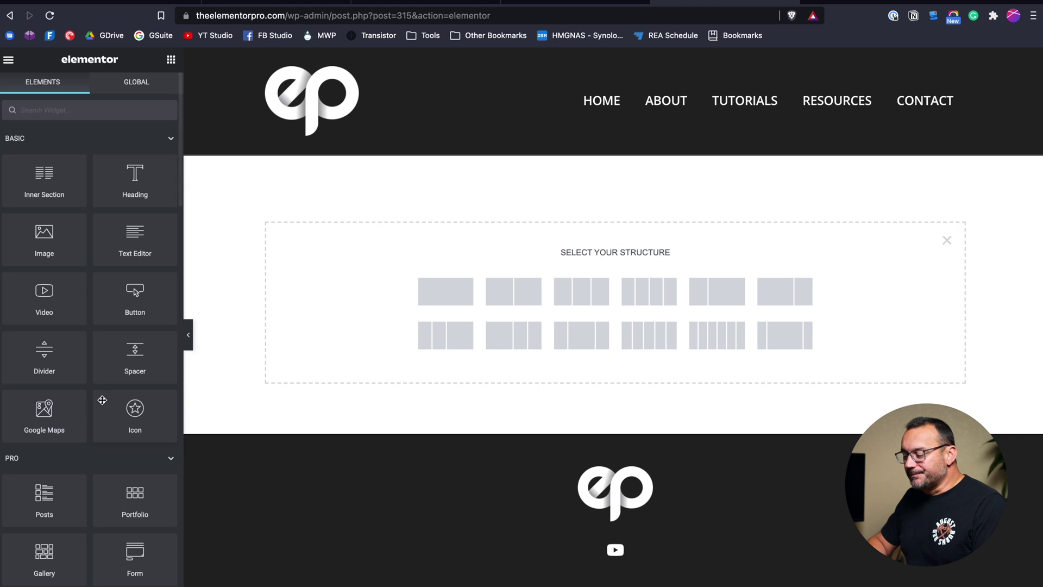
Review the PRO widgets group in the panel, then open a new browser tab
{"action": "scroll", "coordinate": [73, 406], "scroll_direction": "down", "scroll_amount": 6}
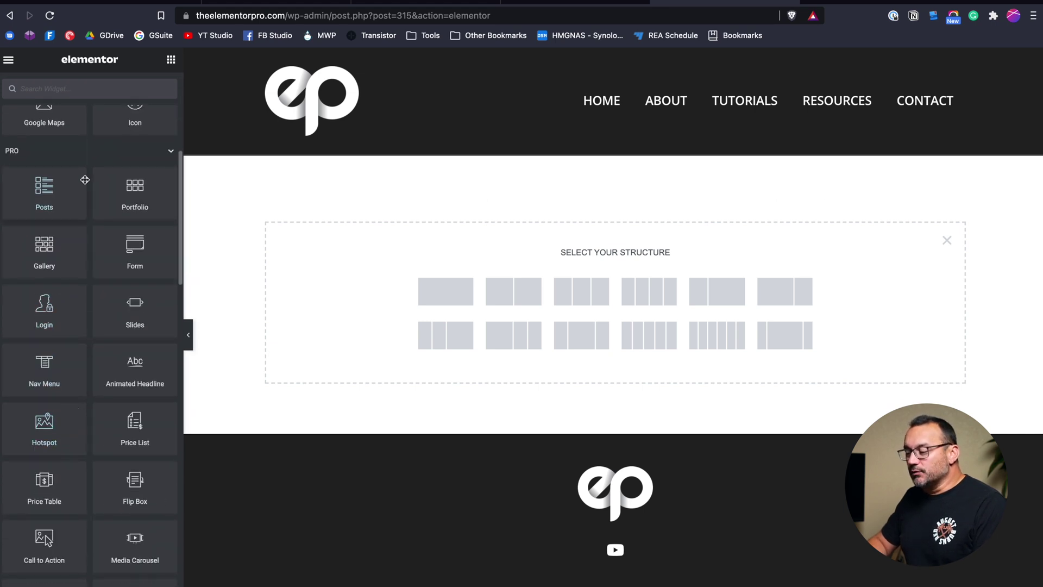
{"action": "left_click", "coordinate": [83, 158]}
{"action": "left_click", "coordinate": [54, 160]}
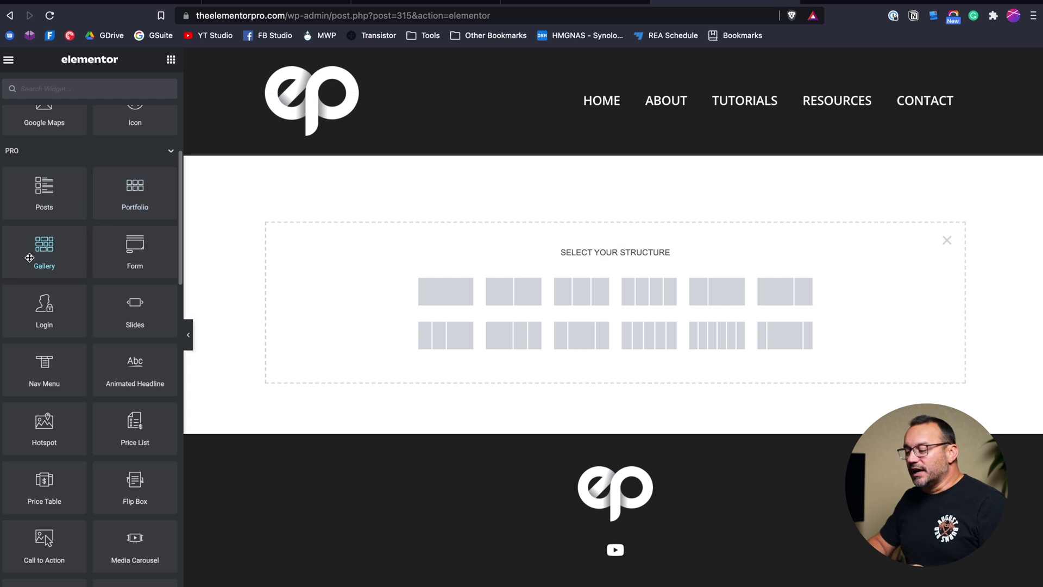
{"action": "key", "text": "super+t"}
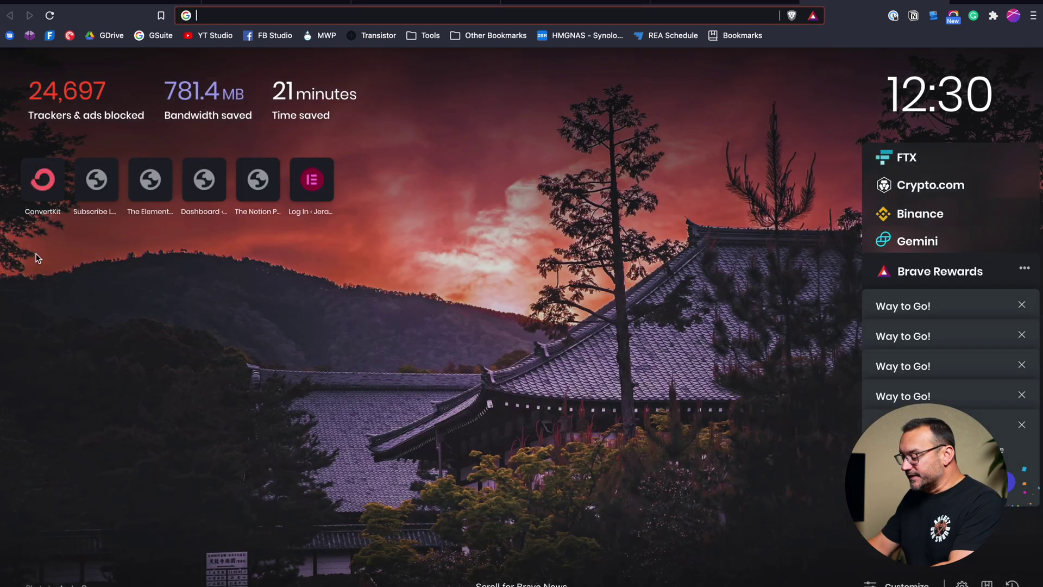
Load hill.media and open its Product Photography portfolio gallery
{"action": "type", "text": "hill.media"}
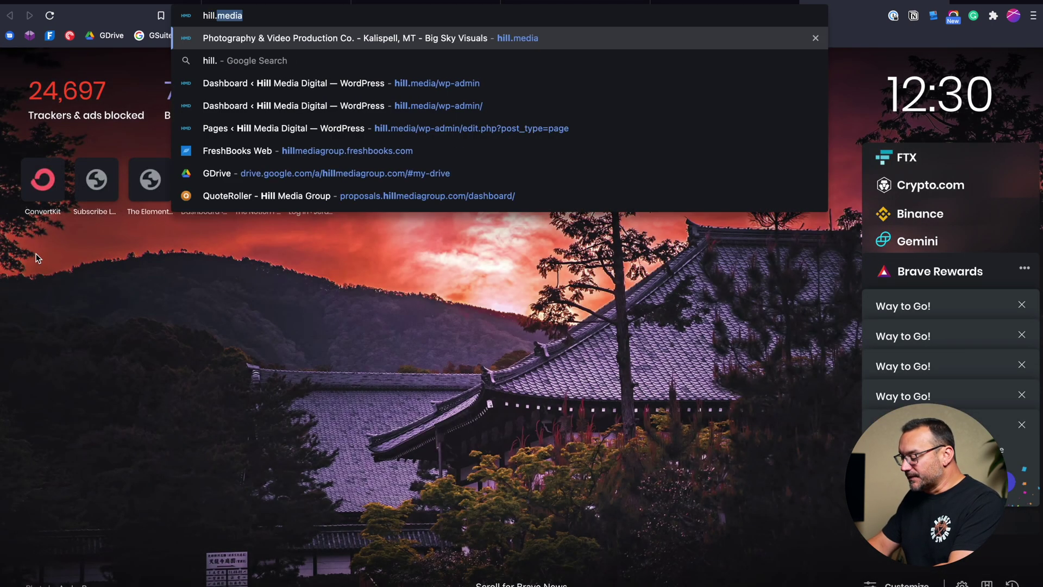
{"action": "key", "text": "Return"}
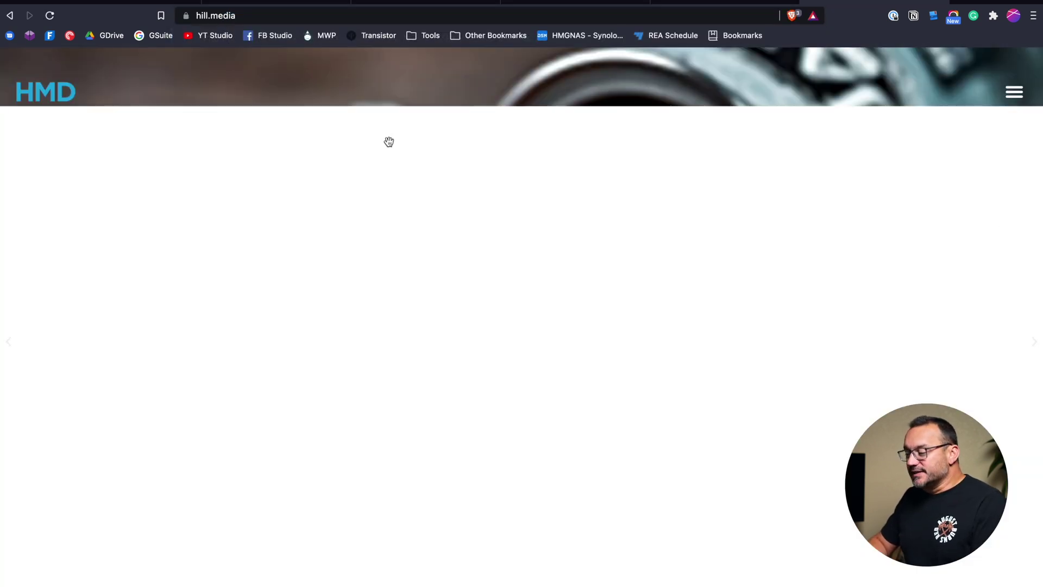
{"action": "scroll", "coordinate": [673, 325], "scroll_direction": "down", "scroll_amount": 5}
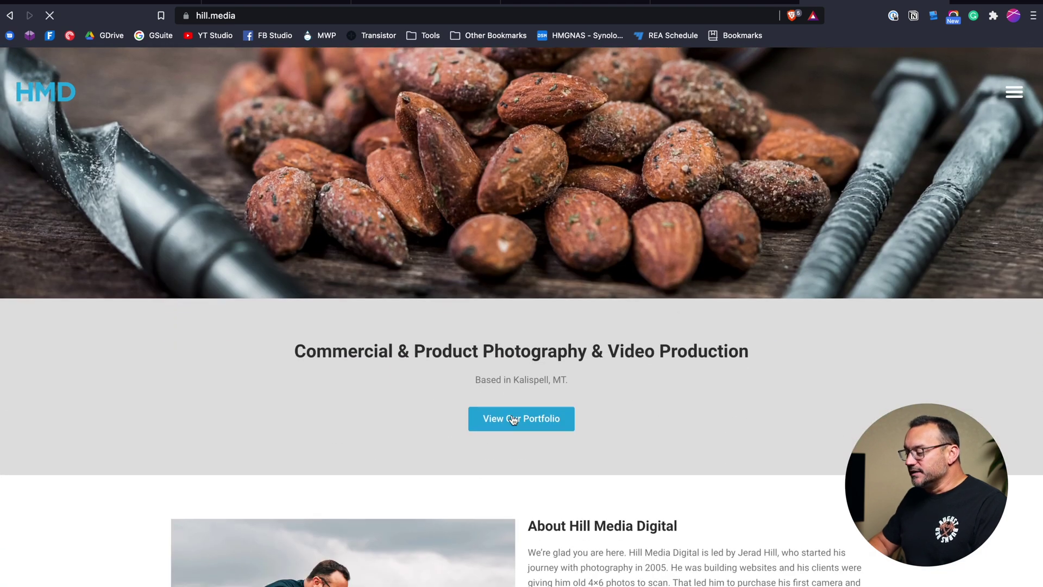
{"action": "left_click", "coordinate": [513, 419]}
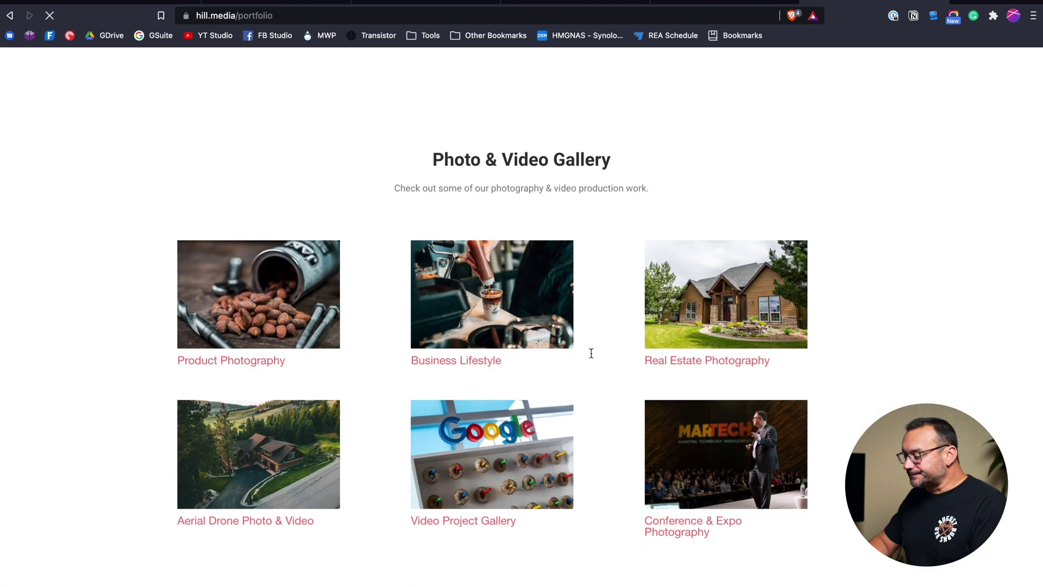
{"action": "scroll", "coordinate": [591, 353], "scroll_direction": "down", "scroll_amount": 3}
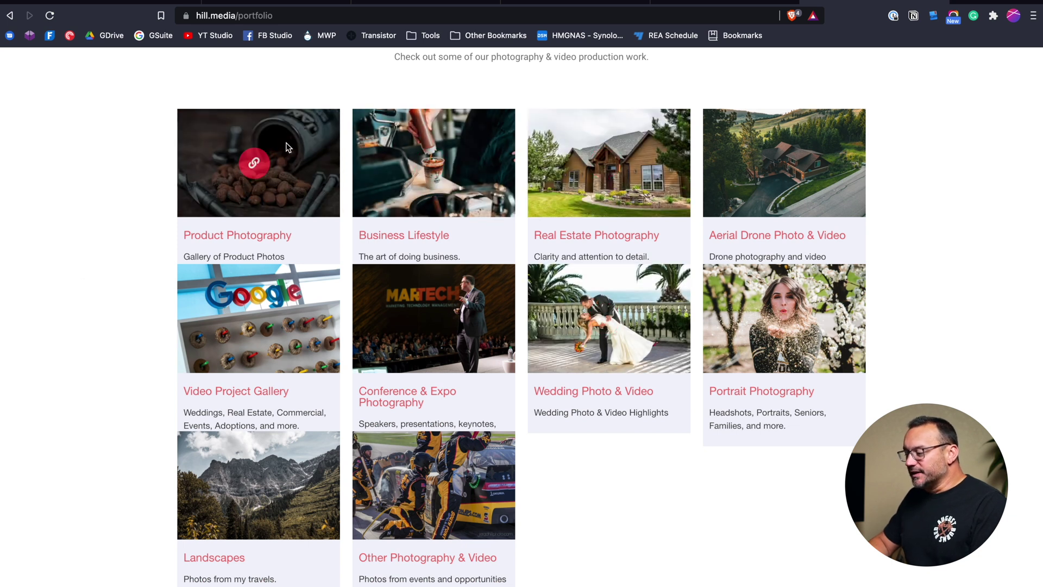
{"action": "left_click", "coordinate": [254, 166]}
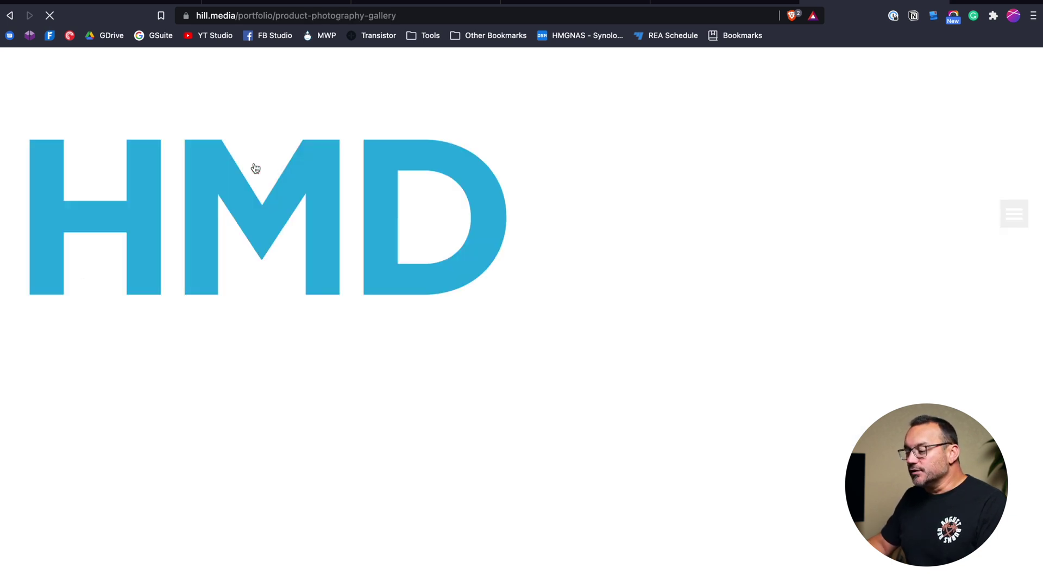
Browse the Product Photography gallery, briefly checking the Elementor editor tab
{"action": "scroll", "coordinate": [337, 333], "scroll_direction": "down", "scroll_amount": 3}
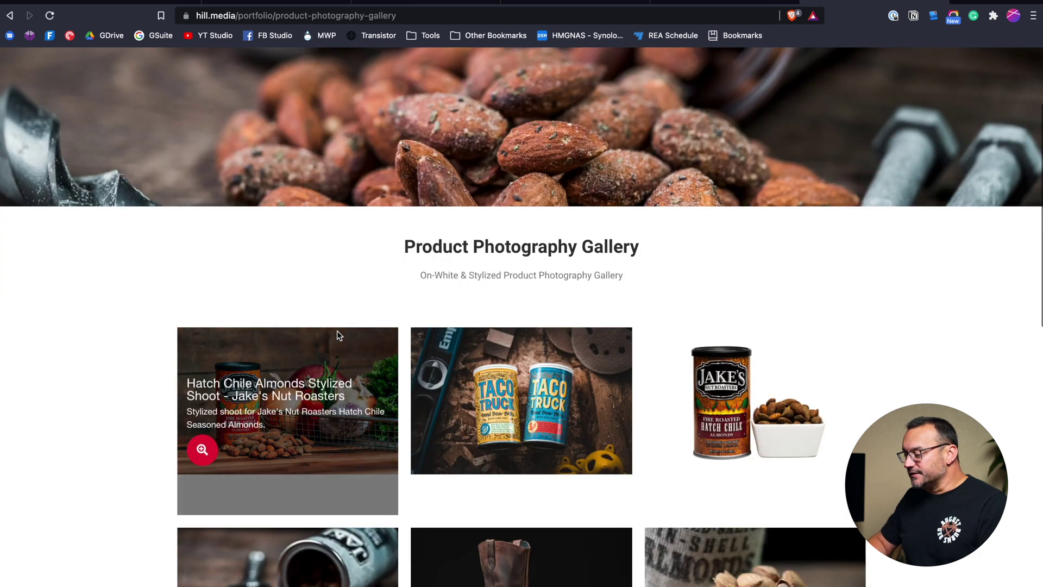
{"action": "scroll", "coordinate": [338, 333], "scroll_direction": "down", "scroll_amount": 6}
{"action": "scroll", "coordinate": [337, 330], "scroll_direction": "down", "scroll_amount": 1}
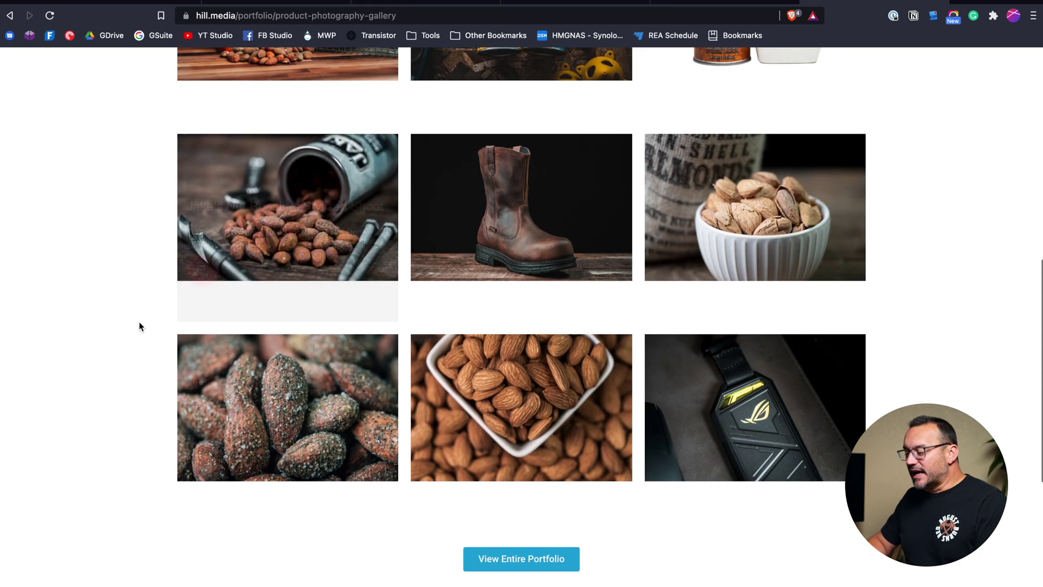
{"action": "scroll", "coordinate": [139, 326], "scroll_direction": "down", "scroll_amount": 1}
{"action": "scroll", "coordinate": [140, 326], "scroll_direction": "up", "scroll_amount": 1}
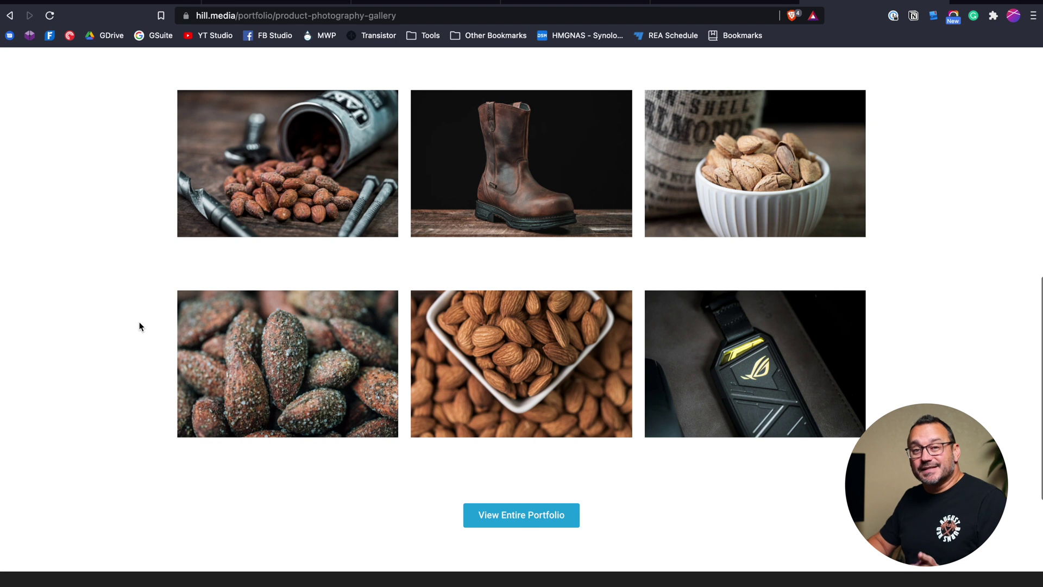
{"action": "key", "text": "ctrl+Tab"}
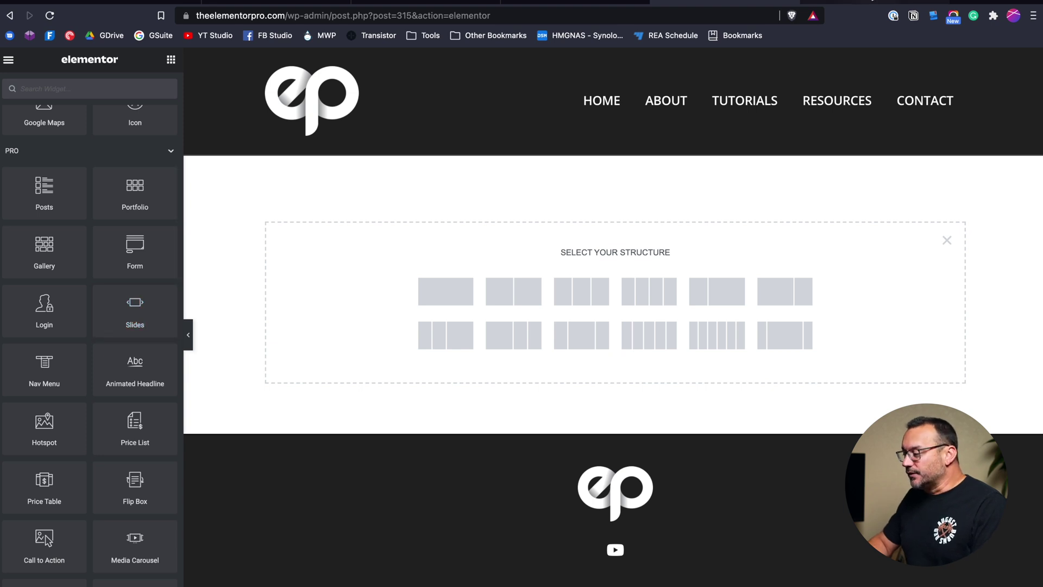
{"action": "key", "text": "ctrl+shift+Tab"}
{"action": "scroll", "coordinate": [666, 212], "scroll_direction": "up", "scroll_amount": 10}
{"action": "scroll", "coordinate": [666, 209], "scroll_direction": "down", "scroll_amount": 2}
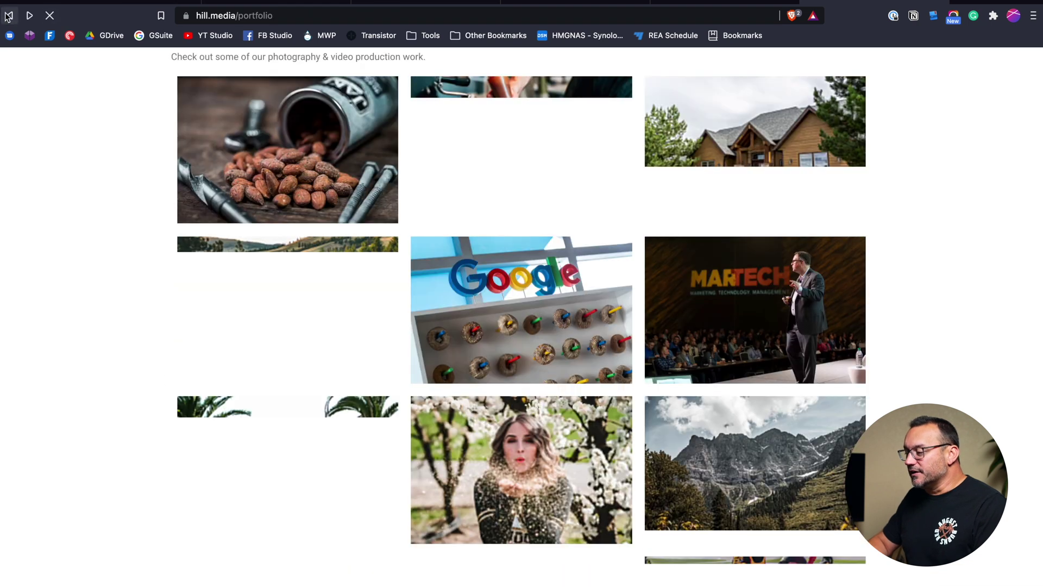
Advance the hill.media home page hero slider to the house photo, then return to Elementor
{"action": "left_click", "coordinate": [9, 16]}
{"action": "scroll", "coordinate": [233, 204], "scroll_direction": "up", "scroll_amount": 10}
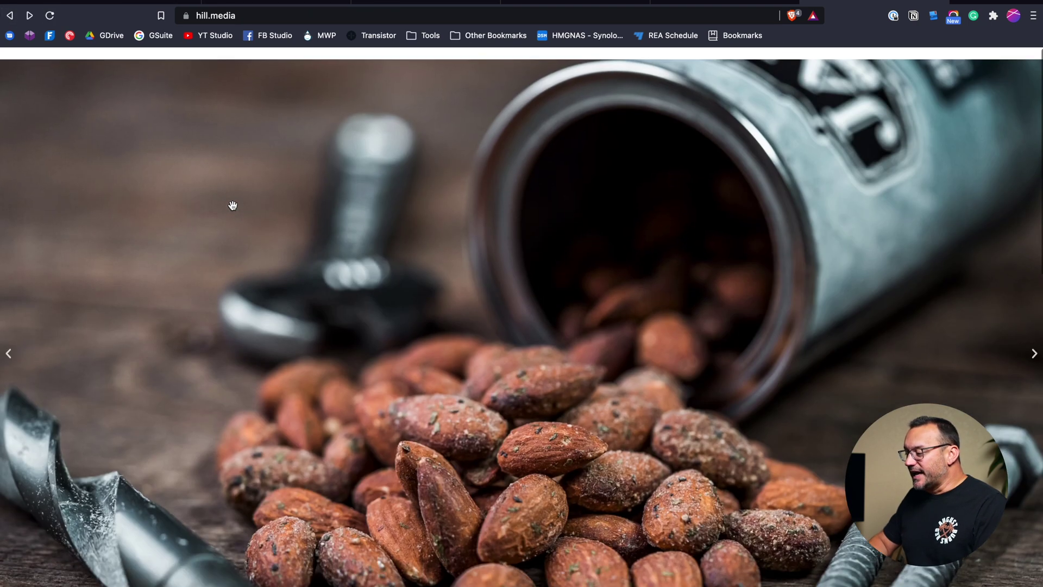
{"action": "scroll", "coordinate": [305, 224], "scroll_direction": "down", "scroll_amount": 1}
{"action": "scroll", "coordinate": [304, 224], "scroll_direction": "up", "scroll_amount": 1}
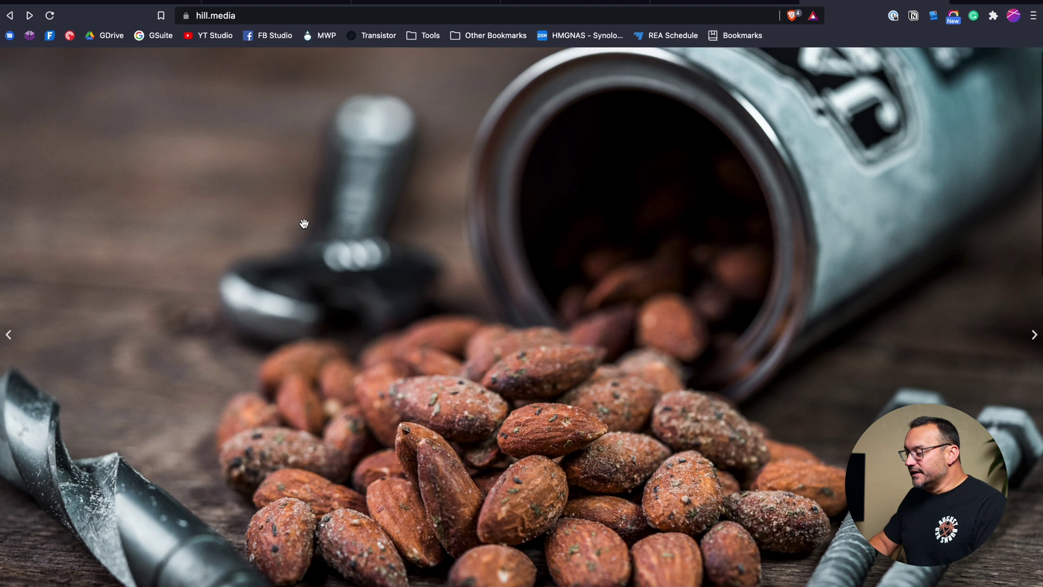
{"action": "left_click", "coordinate": [1034, 335]}
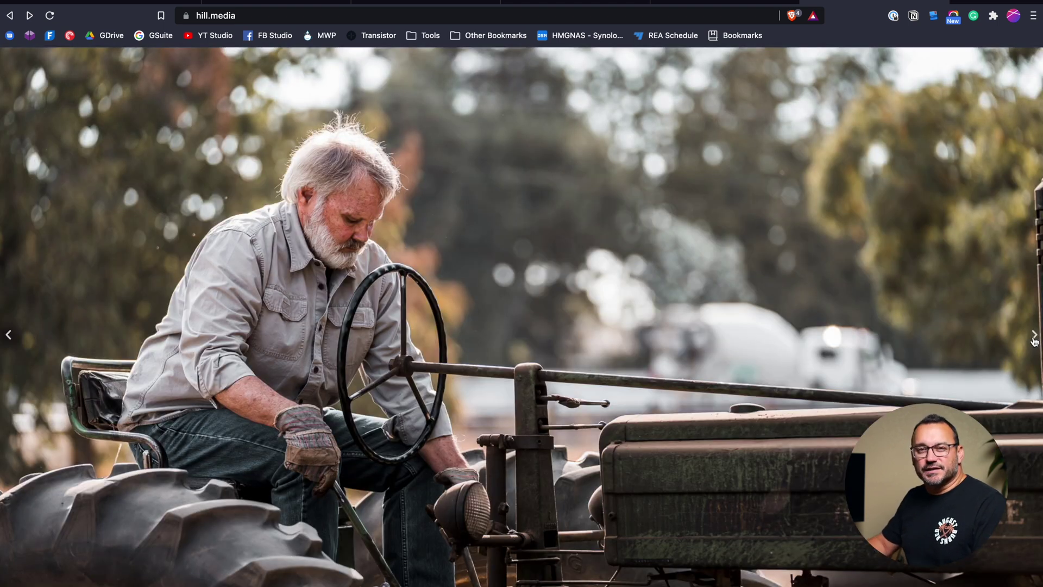
{"action": "left_click", "coordinate": [1034, 336]}
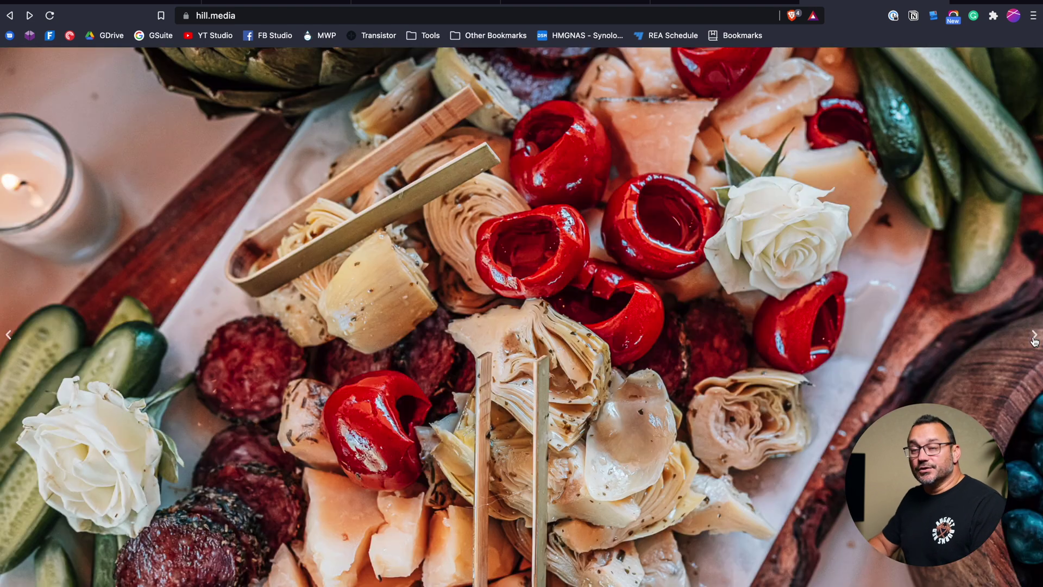
{"action": "left_click", "coordinate": [1034, 336]}
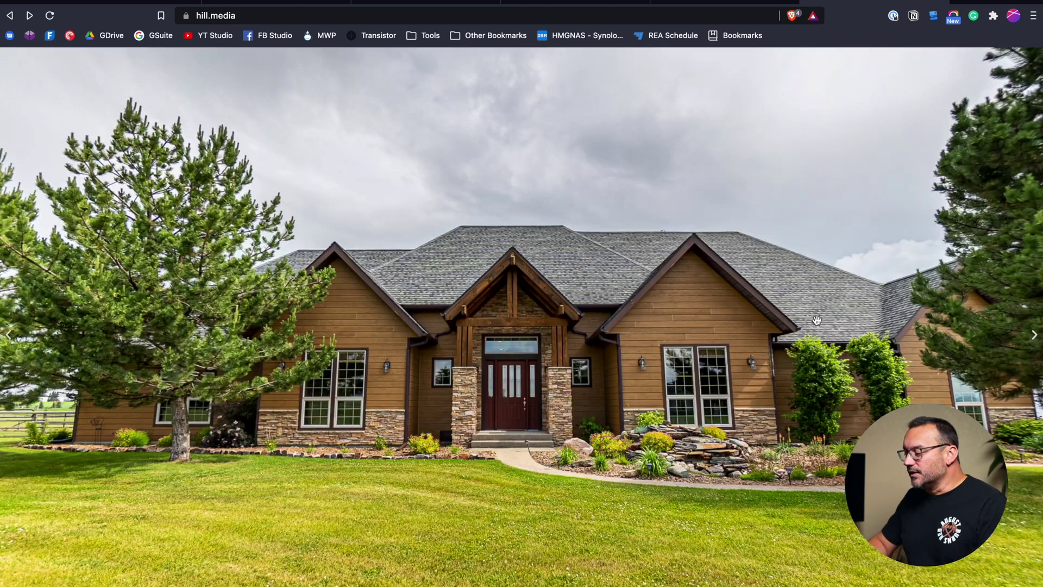
{"action": "scroll", "coordinate": [816, 320], "scroll_direction": "down", "scroll_amount": 2}
{"action": "scroll", "coordinate": [817, 320], "scroll_direction": "up", "scroll_amount": 1}
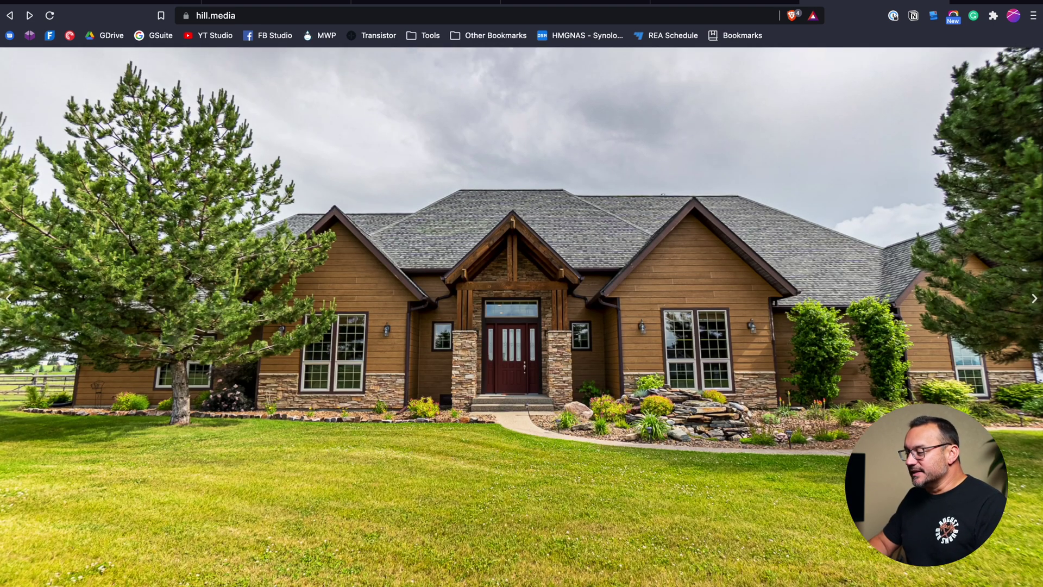
{"action": "left_click", "coordinate": [734, 3]}
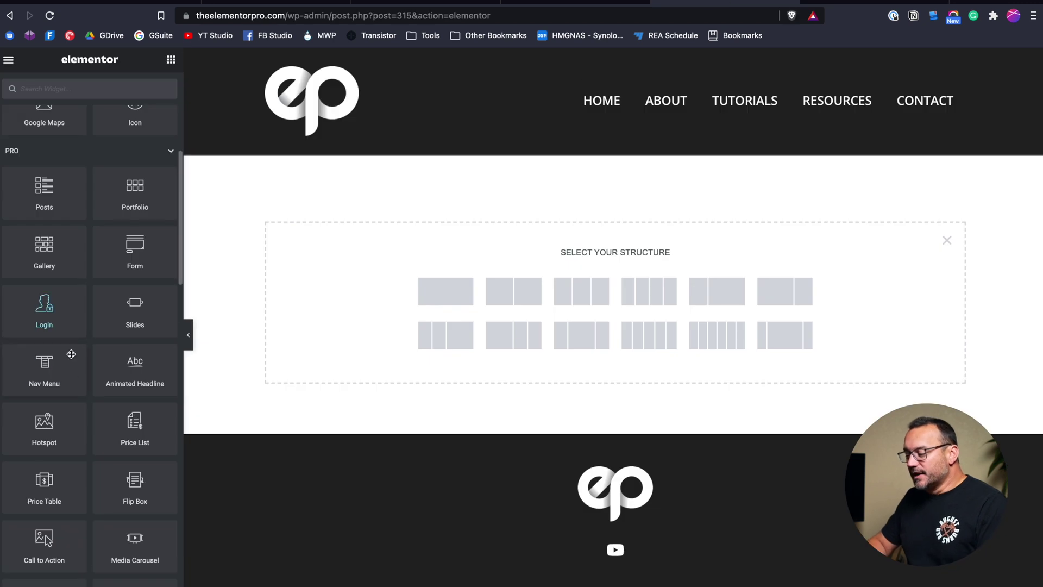
{"action": "scroll", "coordinate": [73, 375], "scroll_direction": "down", "scroll_amount": 4}
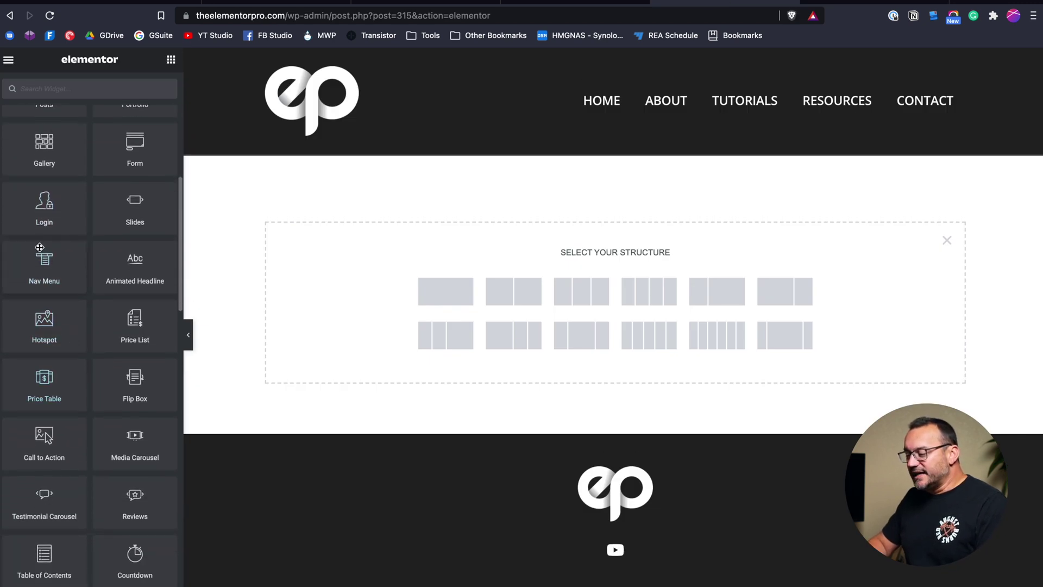
{"action": "scroll", "coordinate": [44, 271], "scroll_direction": "up", "scroll_amount": 10}
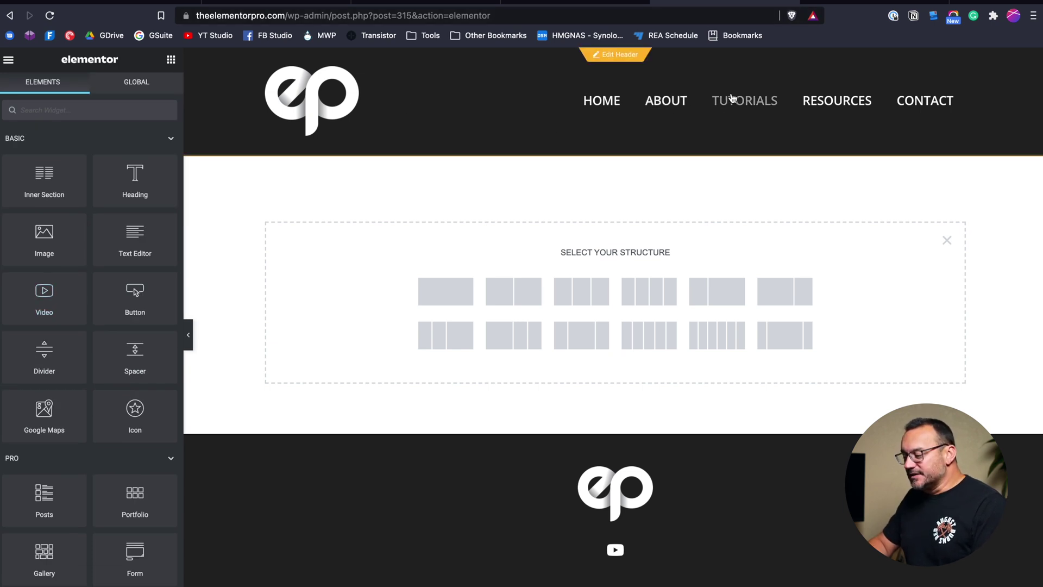
{"action": "scroll", "coordinate": [111, 461], "scroll_direction": "down", "scroll_amount": 15}
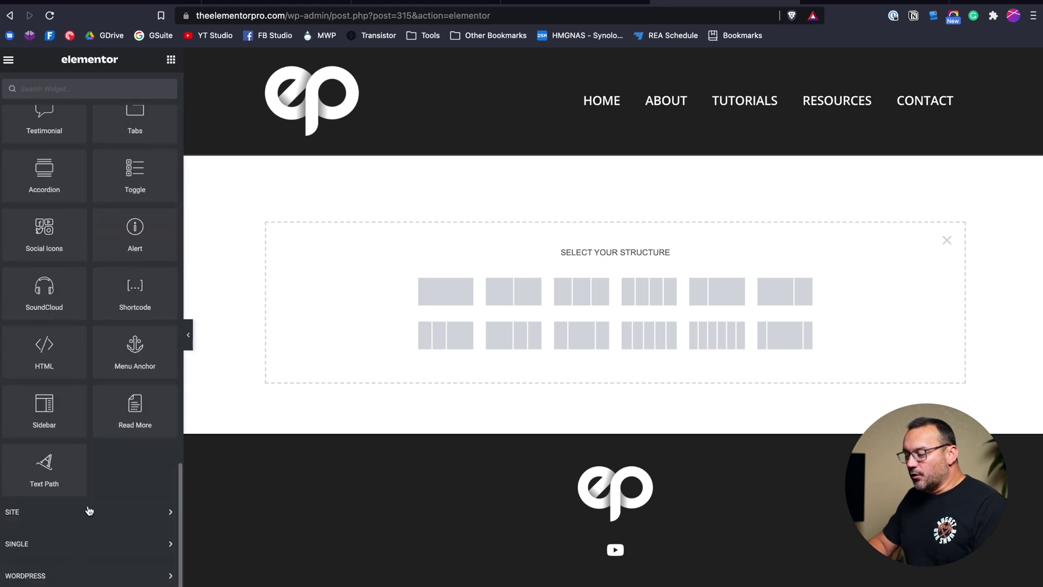
{"action": "scroll", "coordinate": [112, 360], "scroll_direction": "up", "scroll_amount": 6}
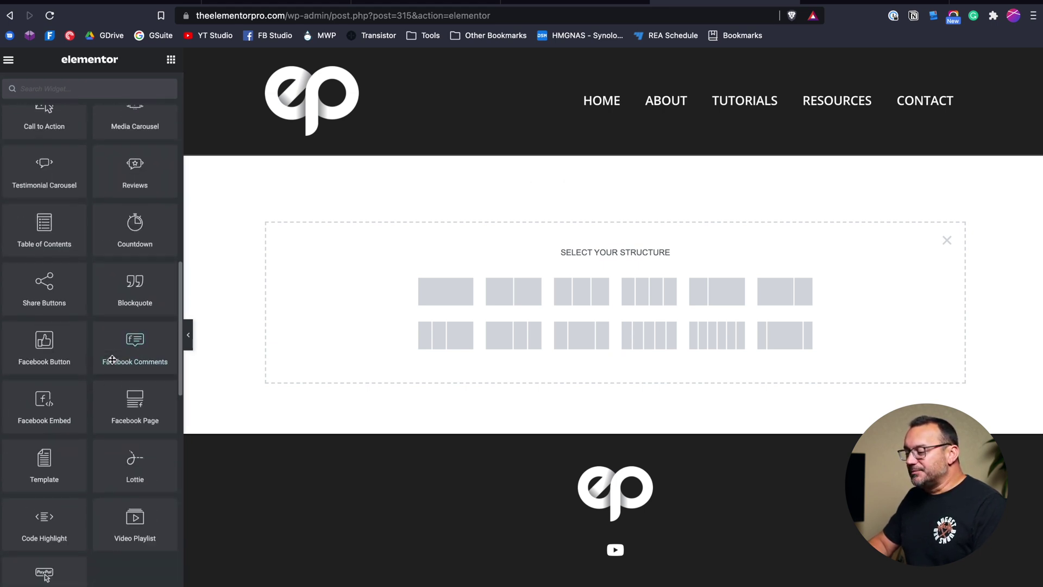
{"action": "scroll", "coordinate": [115, 358], "scroll_direction": "up", "scroll_amount": 15}
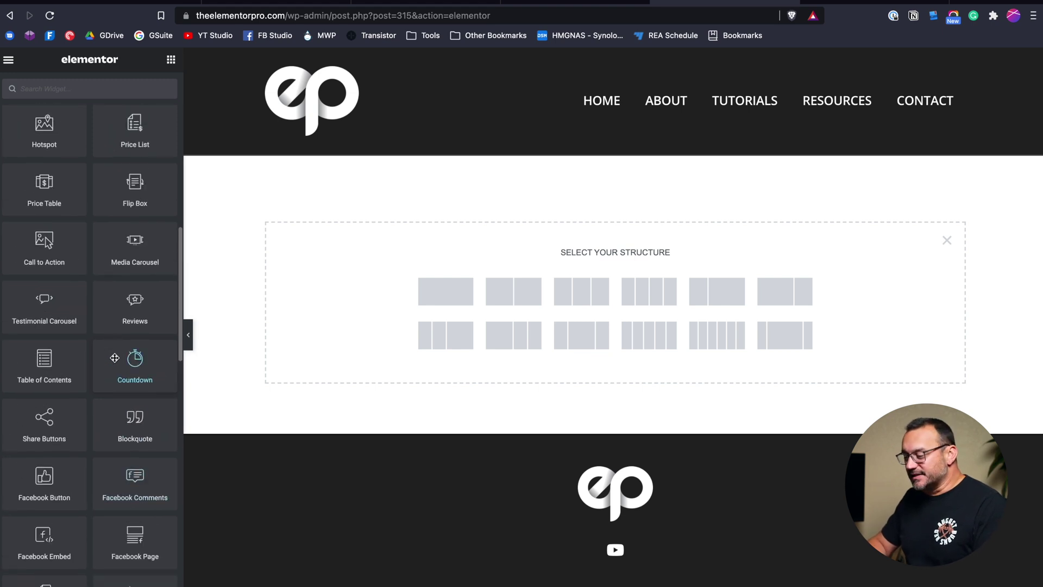
{"action": "scroll", "coordinate": [114, 358], "scroll_direction": "down", "scroll_amount": 8}
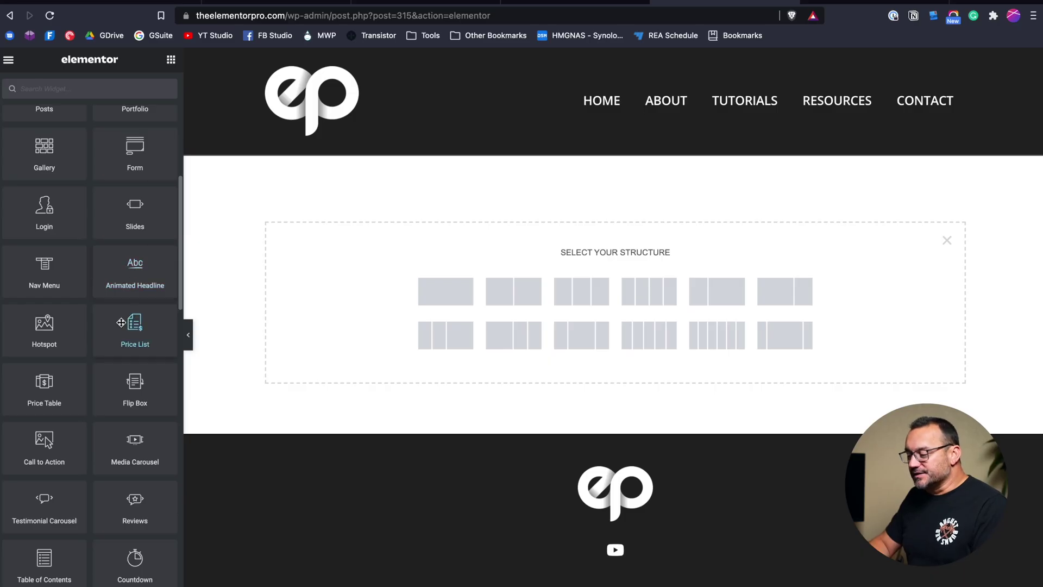
{"action": "scroll", "coordinate": [135, 315], "scroll_direction": "down", "scroll_amount": 2}
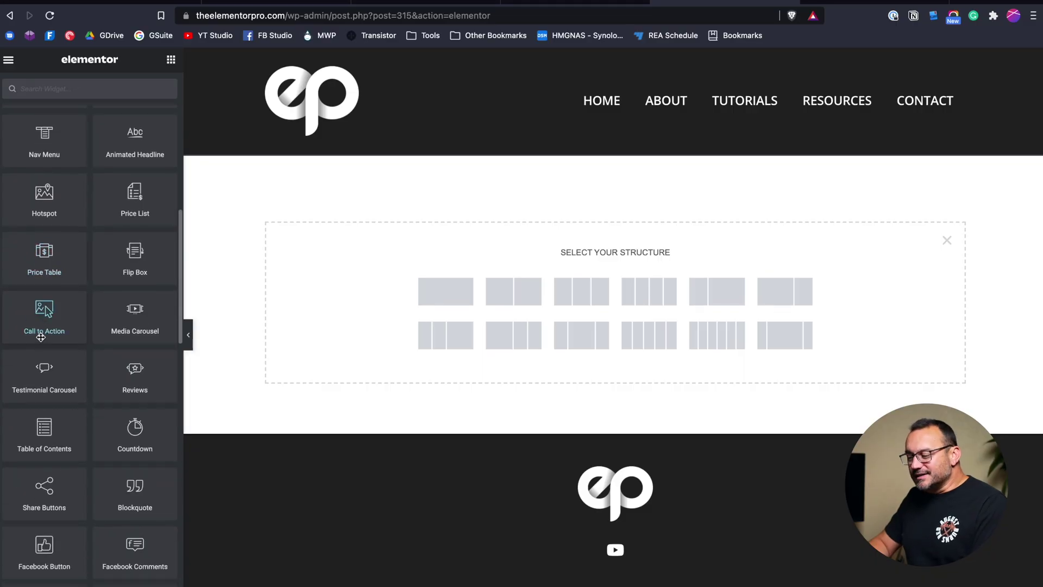
{"action": "scroll", "coordinate": [136, 272], "scroll_direction": "down", "scroll_amount": 2}
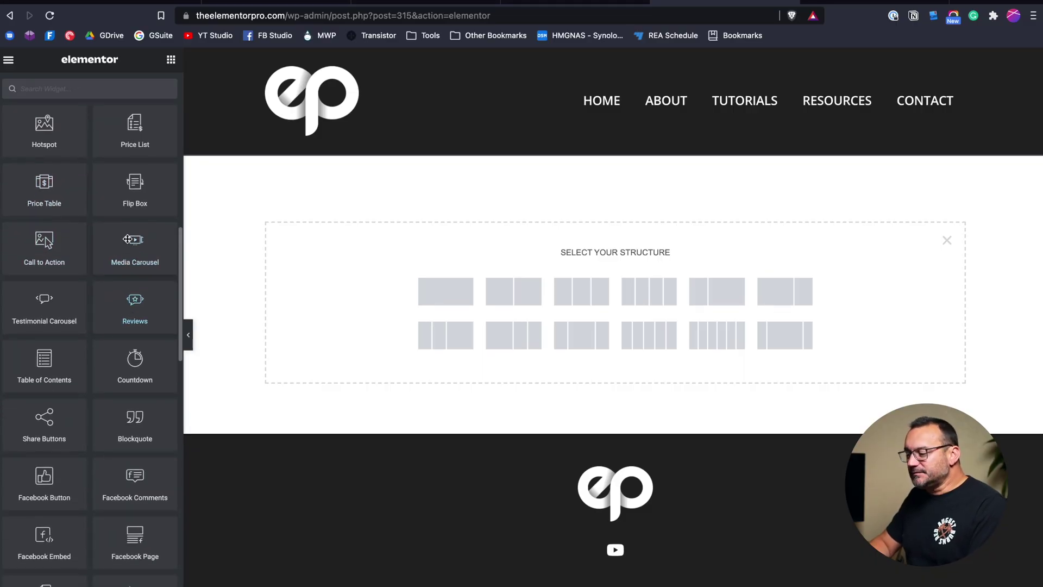
View jakesnutroasters.com's almond product cans in a new tab, then return to Elementor
{"action": "key", "text": "ctrl+t"}
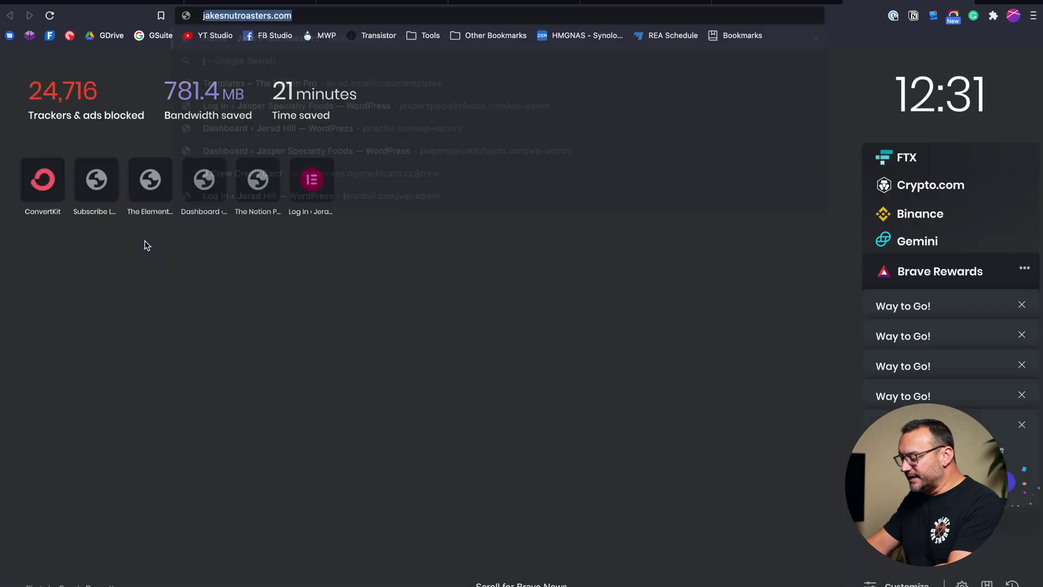
{"action": "type", "text": "jerad"}
{"action": "key", "text": "BackSpace"}
{"action": "key", "text": "BackSpace"}
{"action": "key", "text": "BackSpace"}
{"action": "key", "text": "BackSpace"}
{"action": "key", "text": "BackSpace"}
{"action": "key", "text": "BackSpace"}
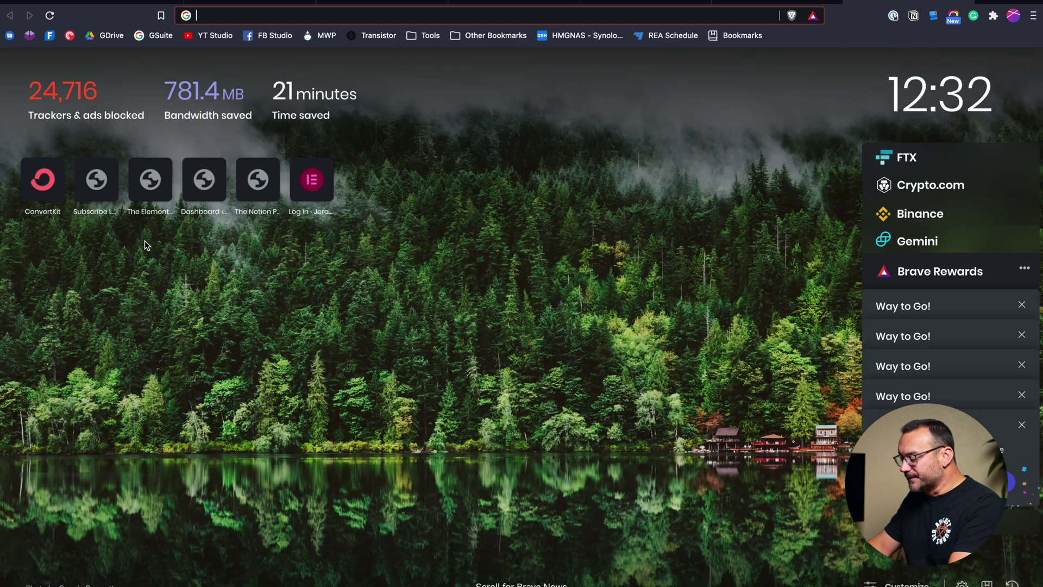
{"action": "type", "text": "jake"}
{"action": "key", "text": "Return"}
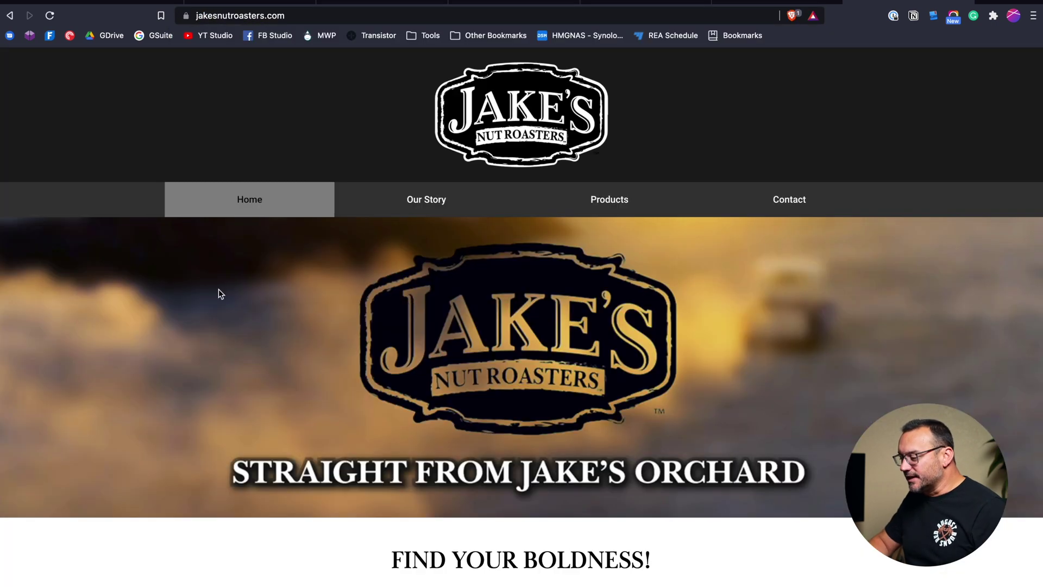
{"action": "scroll", "coordinate": [288, 380], "scroll_direction": "down", "scroll_amount": 1}
{"action": "scroll", "coordinate": [288, 384], "scroll_direction": "down", "scroll_amount": 10}
{"action": "scroll", "coordinate": [287, 384], "scroll_direction": "up", "scroll_amount": 3}
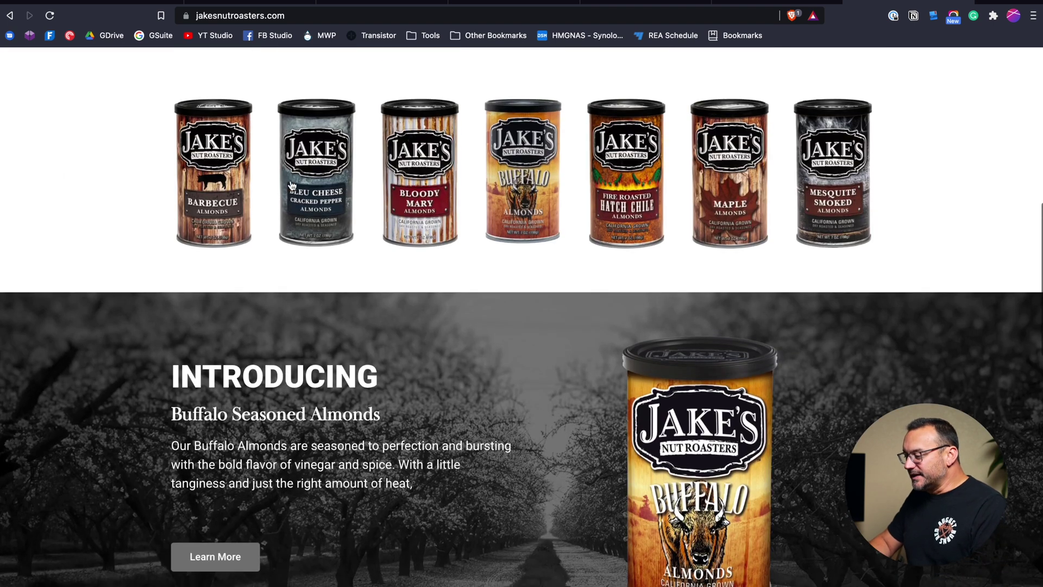
{"action": "scroll", "coordinate": [542, 179], "scroll_direction": "up", "scroll_amount": 1}
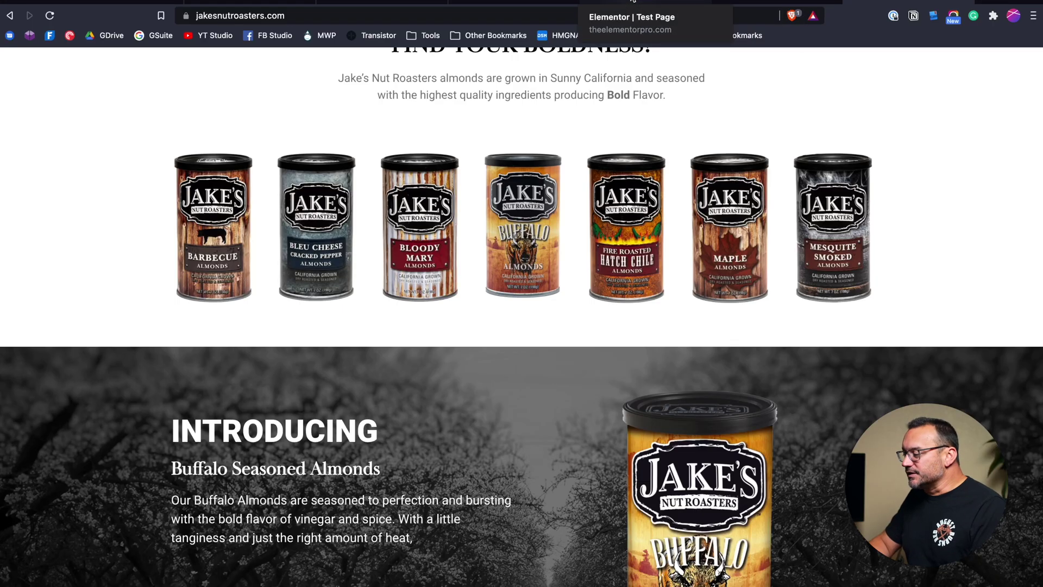
{"action": "left_click", "coordinate": [652, 2]}
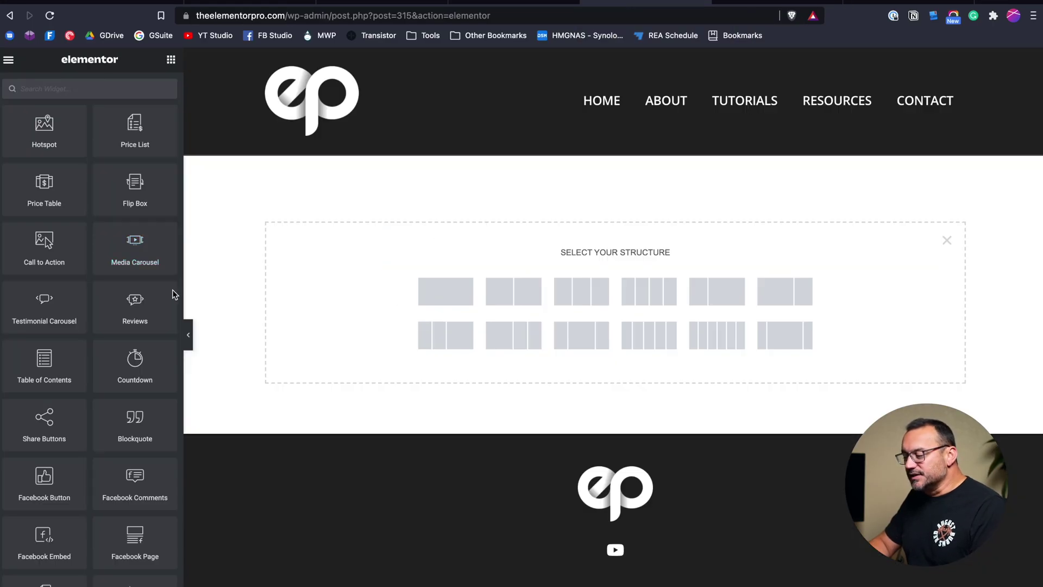
Scroll the Elementor widget panel down to the General widgets section
{"action": "scroll", "coordinate": [113, 308], "scroll_direction": "down", "scroll_amount": 1}
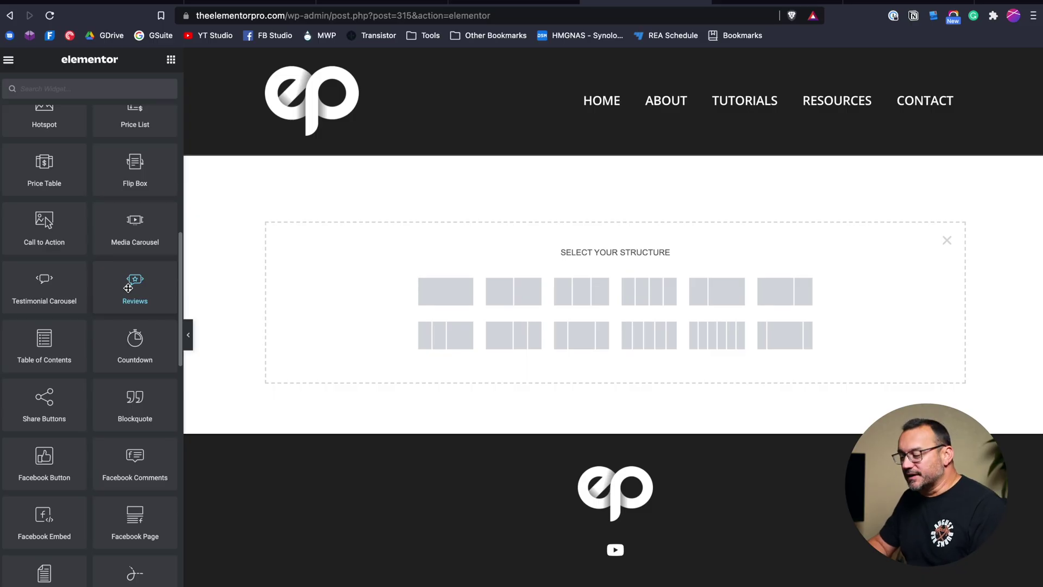
{"action": "scroll", "coordinate": [128, 288], "scroll_direction": "down", "scroll_amount": 1}
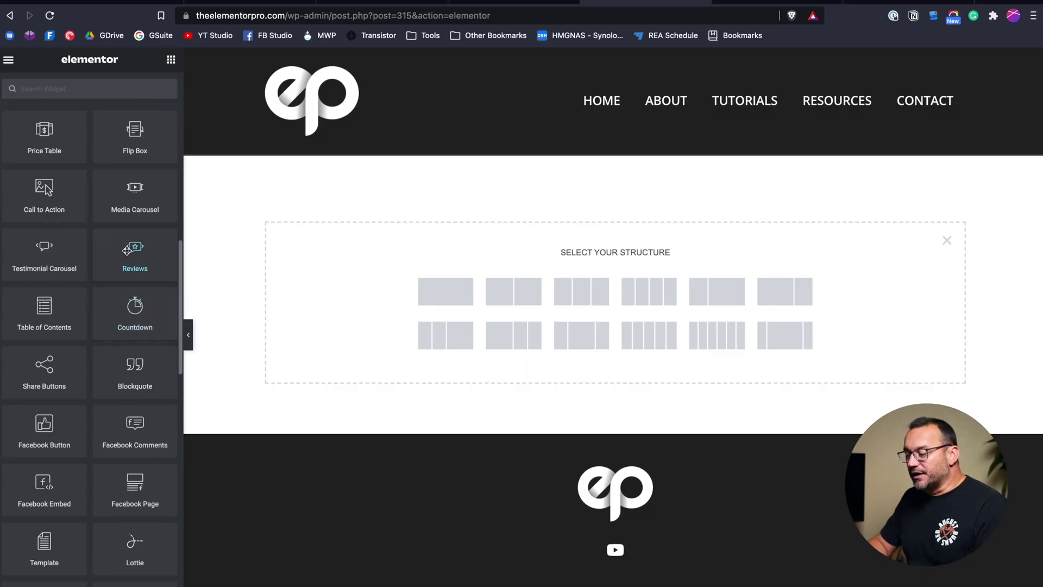
{"action": "scroll", "coordinate": [126, 251], "scroll_direction": "down", "scroll_amount": 2}
{"action": "scroll", "coordinate": [126, 251], "scroll_direction": "down", "scroll_amount": 2}
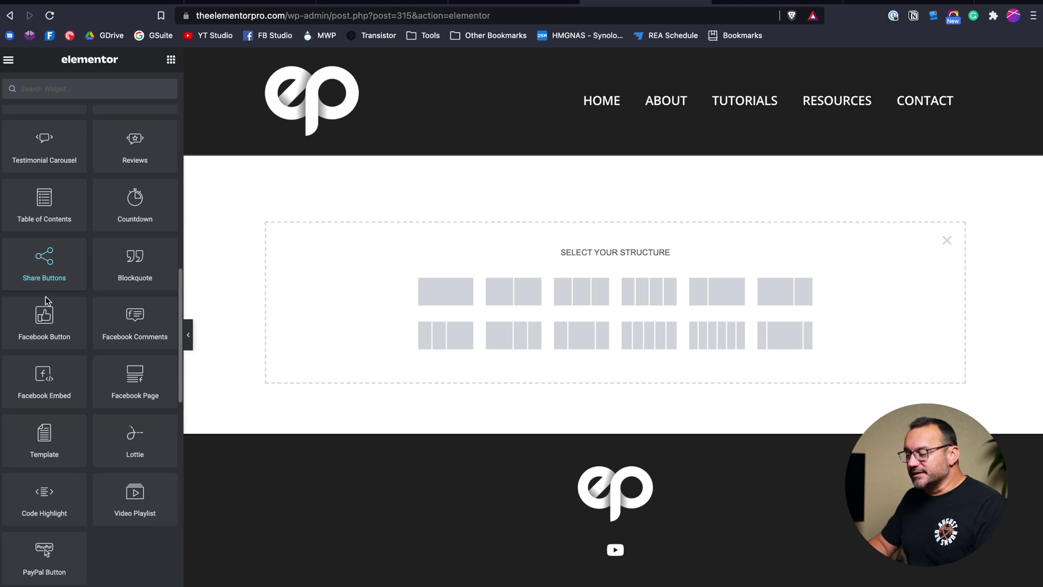
{"action": "scroll", "coordinate": [54, 331], "scroll_direction": "down", "scroll_amount": 1}
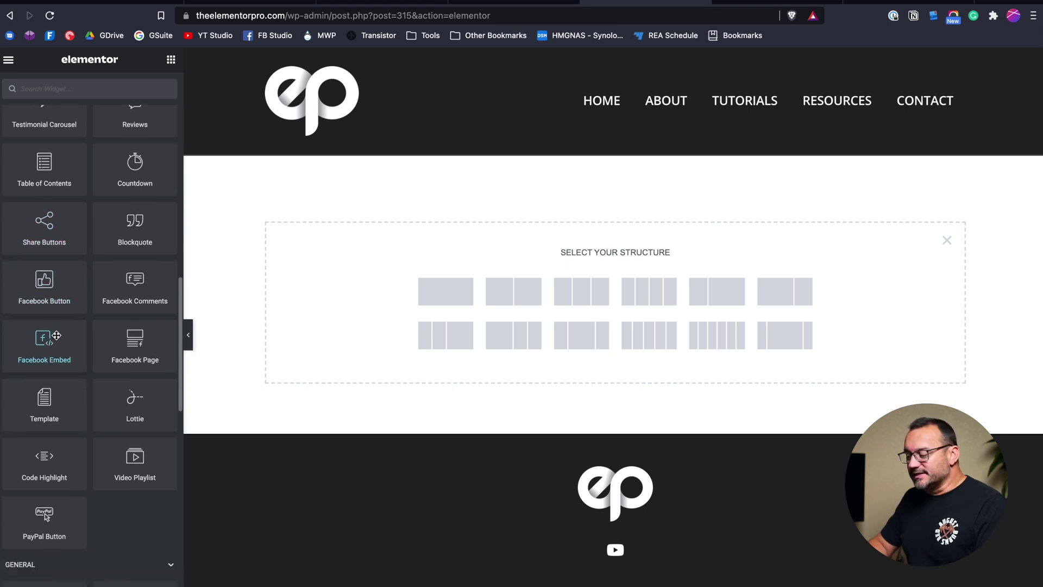
{"action": "scroll", "coordinate": [56, 335], "scroll_direction": "down", "scroll_amount": 2}
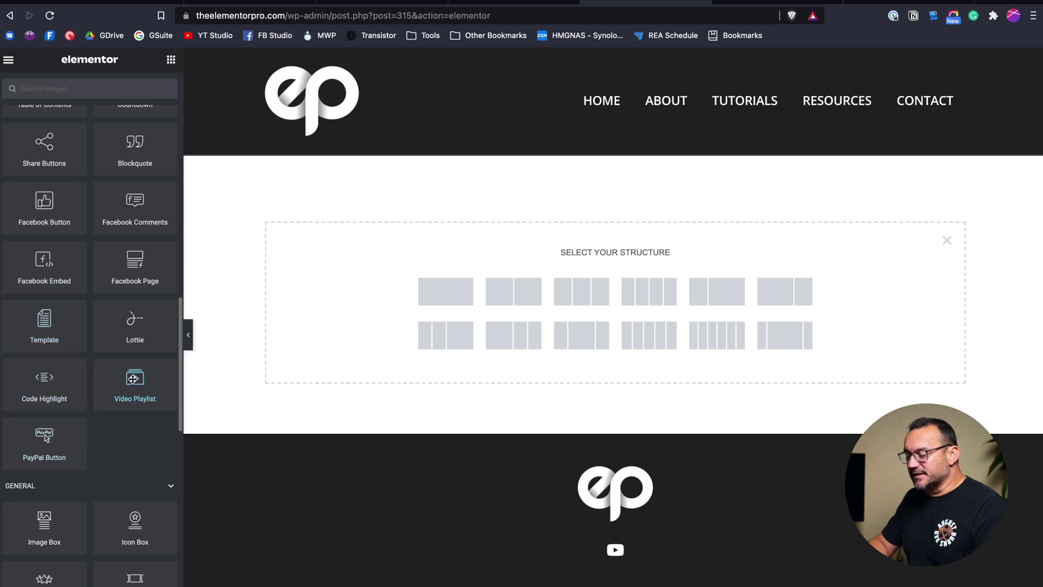
{"action": "scroll", "coordinate": [133, 379], "scroll_direction": "down", "scroll_amount": 7}
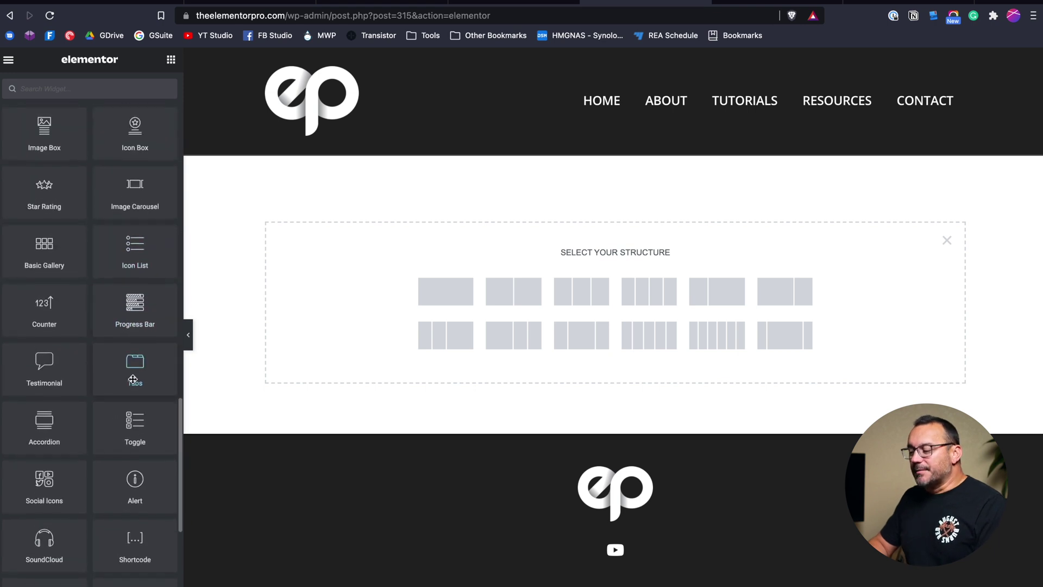
{"action": "scroll", "coordinate": [98, 259], "scroll_direction": "up", "scroll_amount": 1}
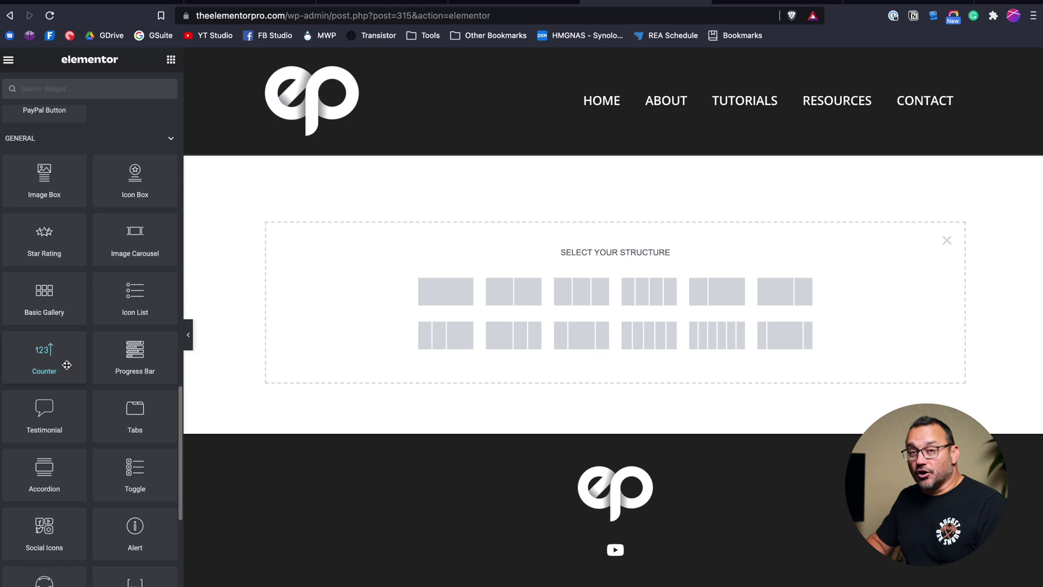
{"action": "scroll", "coordinate": [67, 365], "scroll_direction": "up", "scroll_amount": 7}
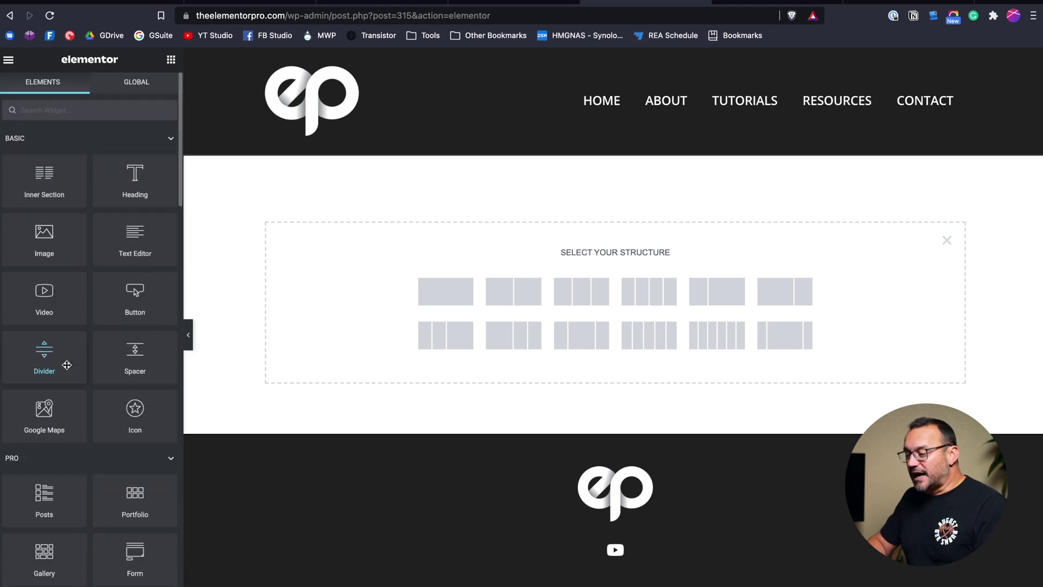
{"action": "scroll", "coordinate": [80, 246], "scroll_direction": "down", "scroll_amount": 7}
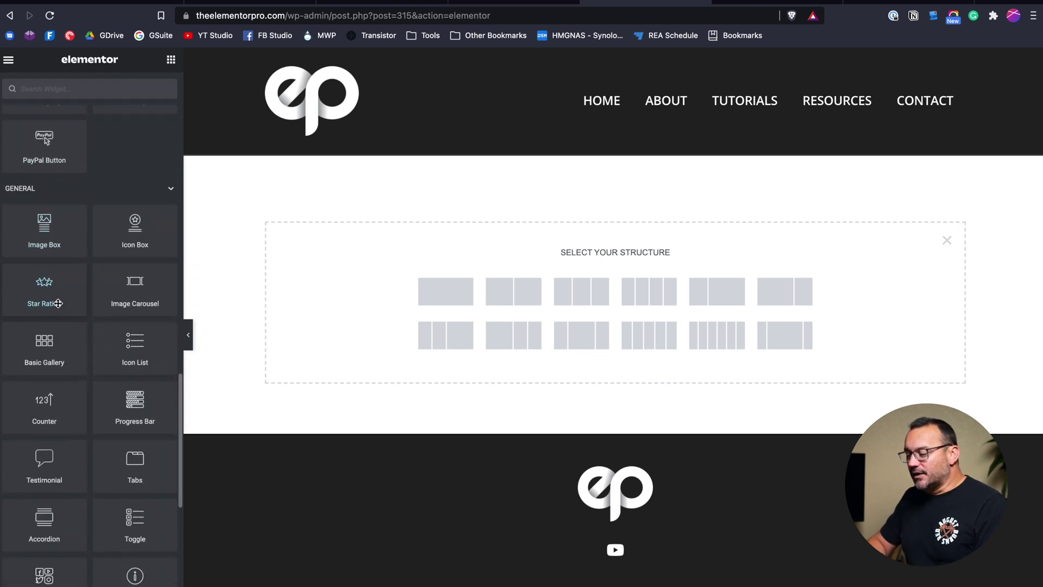
{"action": "scroll", "coordinate": [80, 352], "scroll_direction": "up", "scroll_amount": 1}
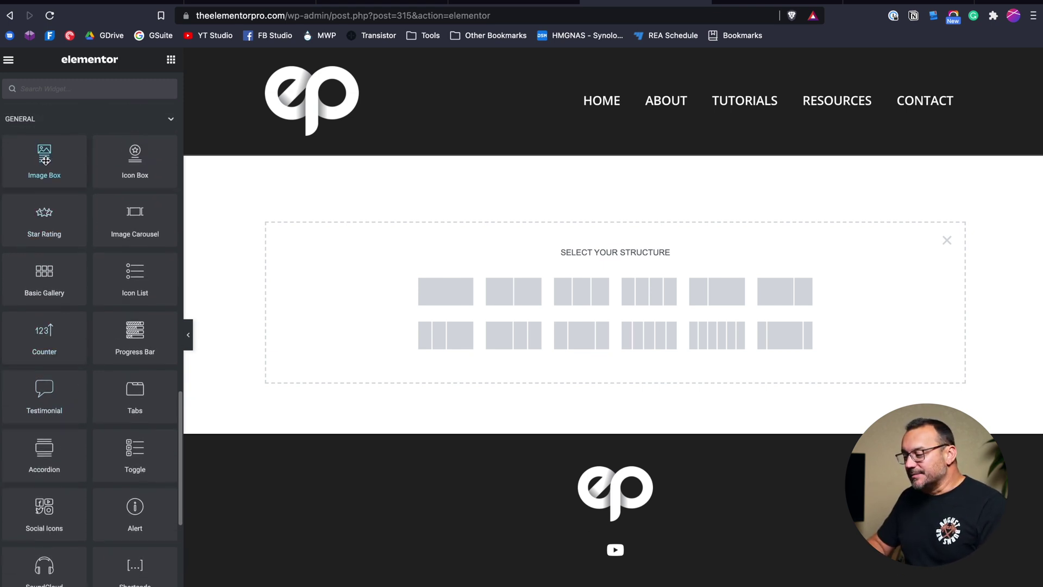
{"action": "left_click_drag", "start_coordinate": [45, 160], "coordinate": [439, 281]}
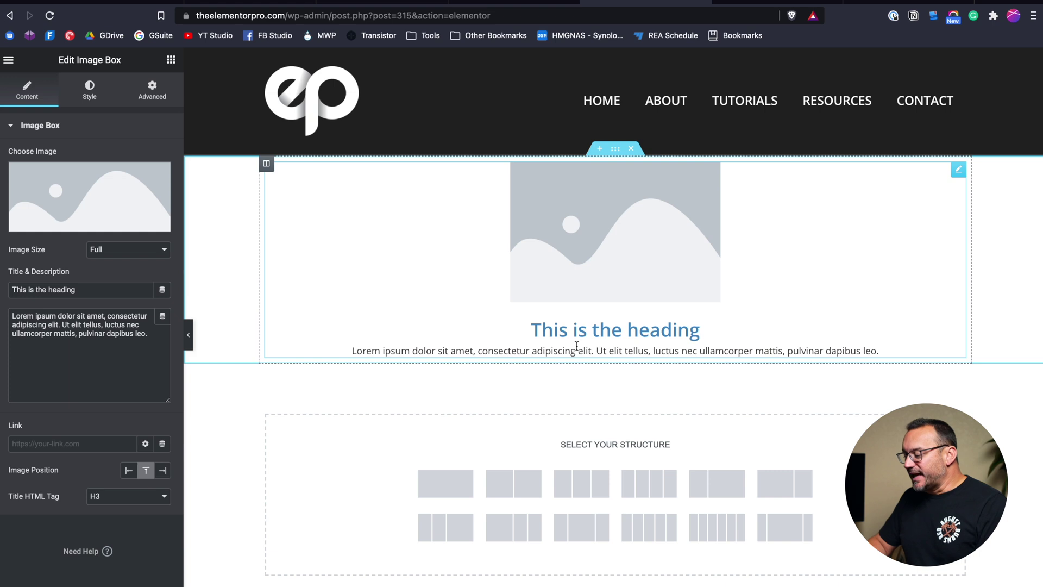
{"action": "right_click", "coordinate": [604, 224]}
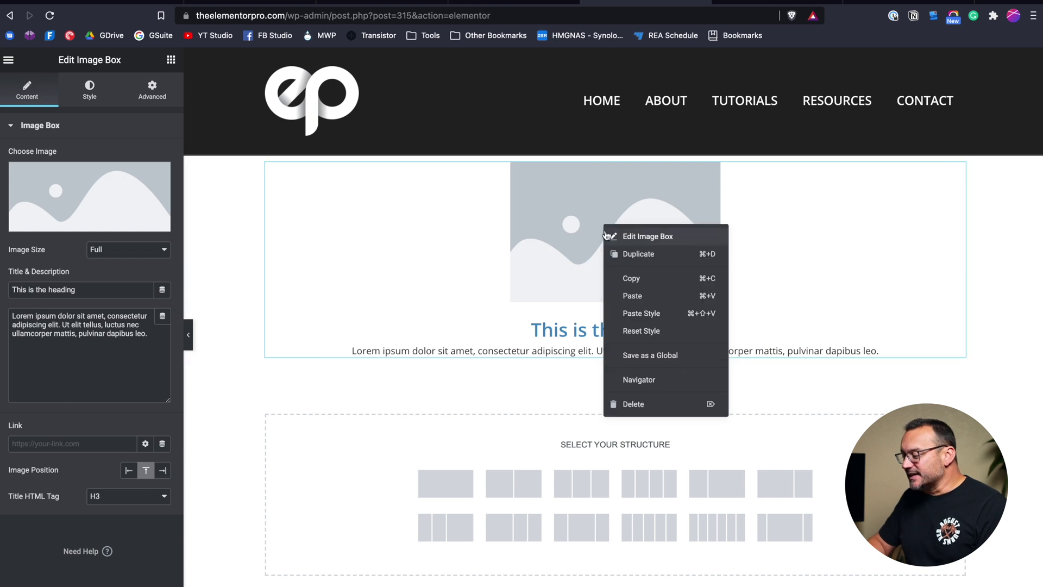
{"action": "left_click", "coordinate": [631, 405]}
{"action": "scroll", "coordinate": [72, 385], "scroll_direction": "down", "scroll_amount": 15}
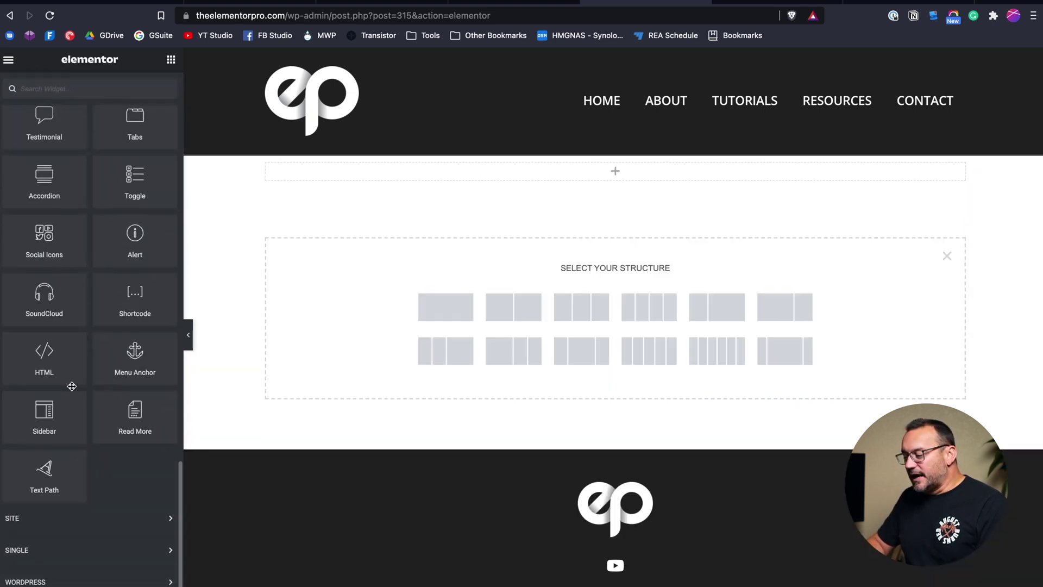
{"action": "scroll", "coordinate": [72, 386], "scroll_direction": "up", "scroll_amount": 5}
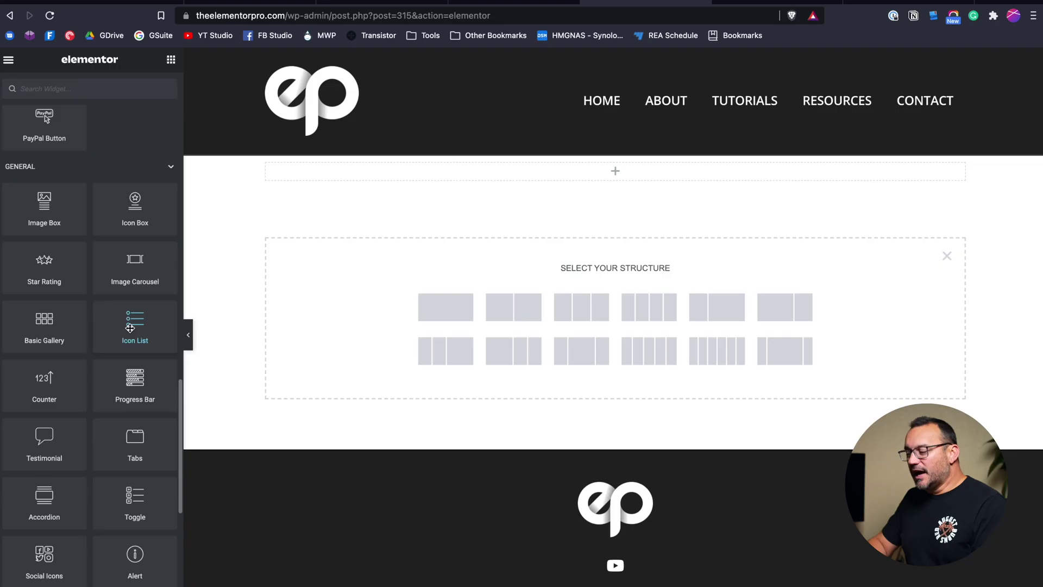
{"action": "left_click_drag", "start_coordinate": [135, 326], "coordinate": [456, 174]}
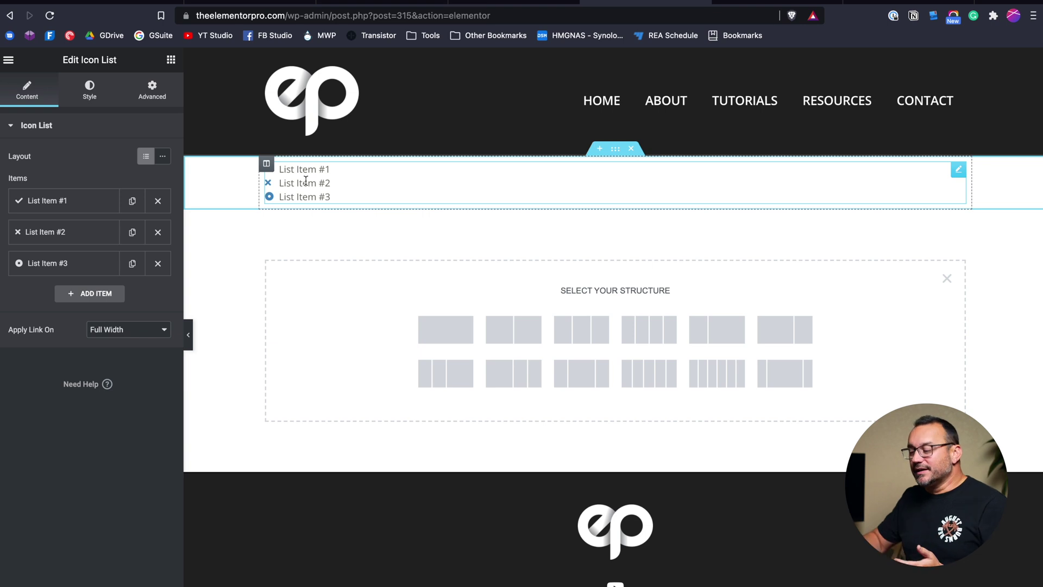
{"action": "left_click", "coordinate": [101, 204]}
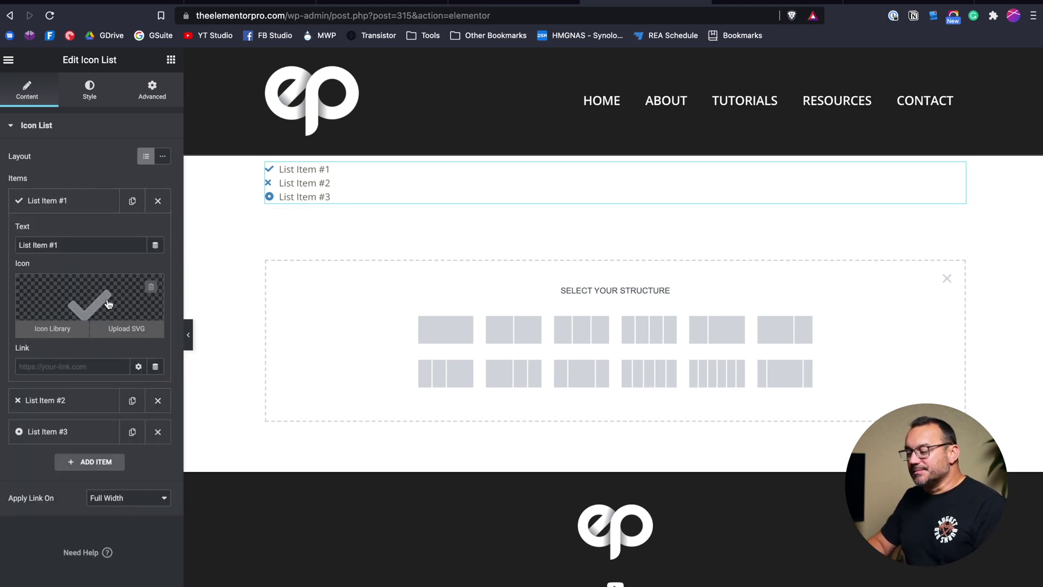
{"action": "left_click", "coordinate": [60, 331]}
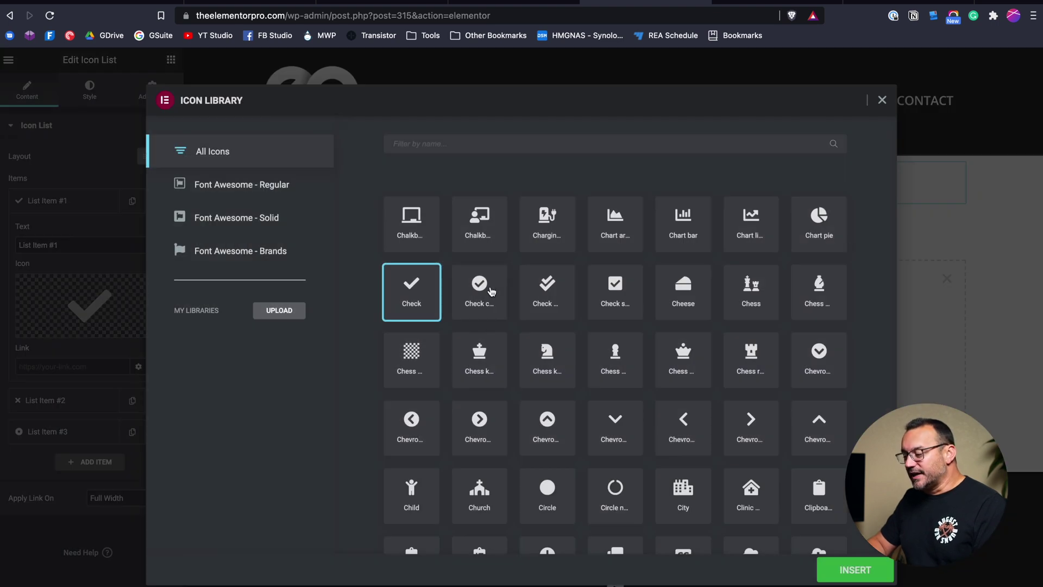
{"action": "left_click", "coordinate": [489, 289]}
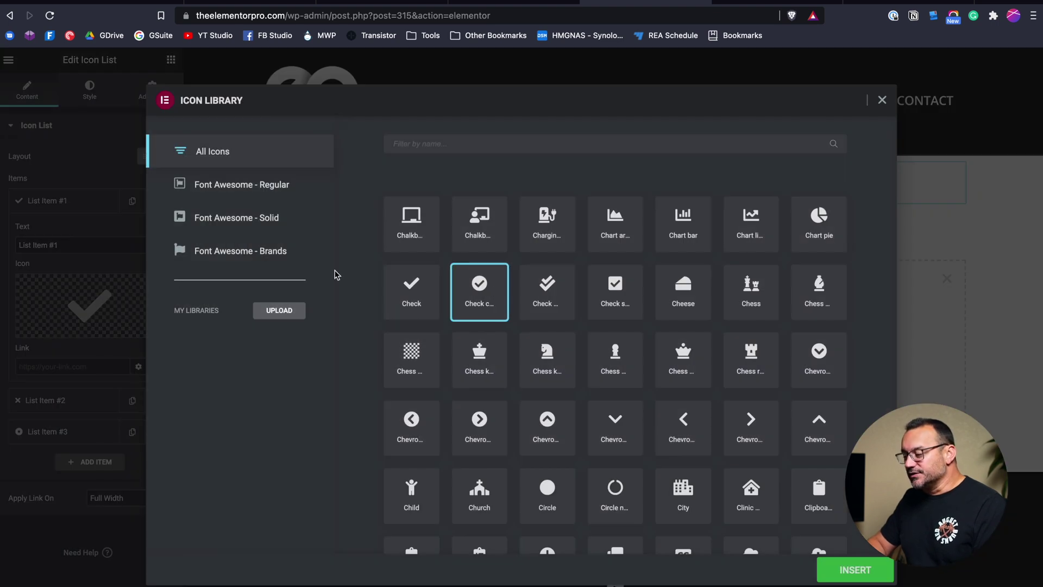
{"action": "left_click", "coordinate": [843, 564]}
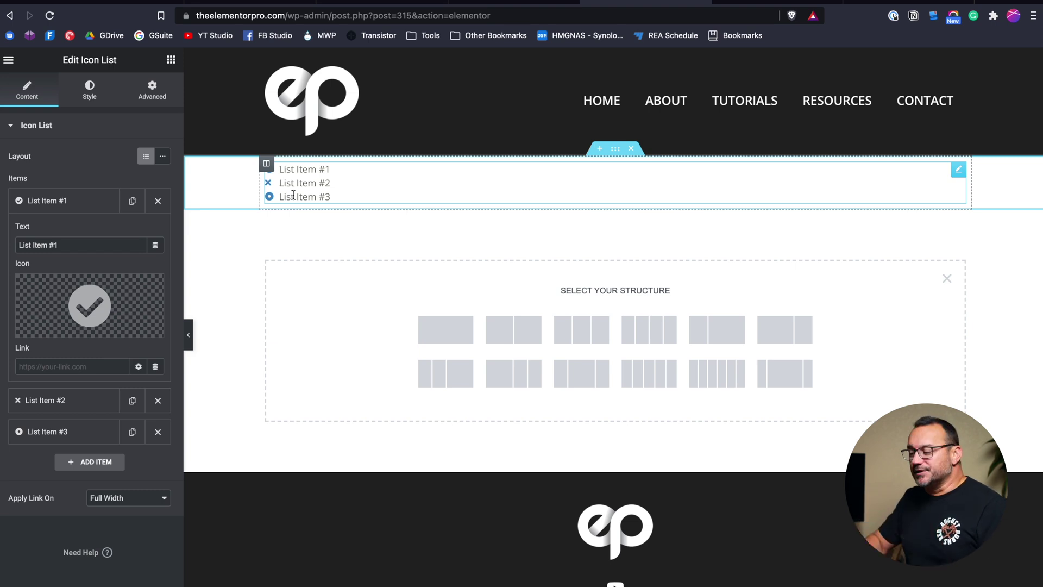
{"action": "right_click", "coordinate": [306, 182]}
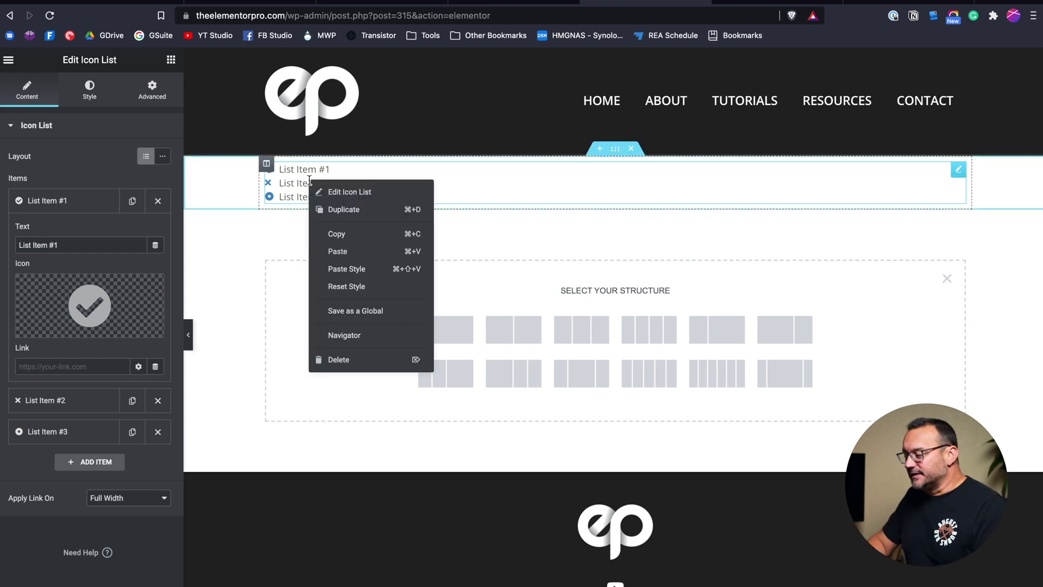
{"action": "left_click", "coordinate": [329, 358]}
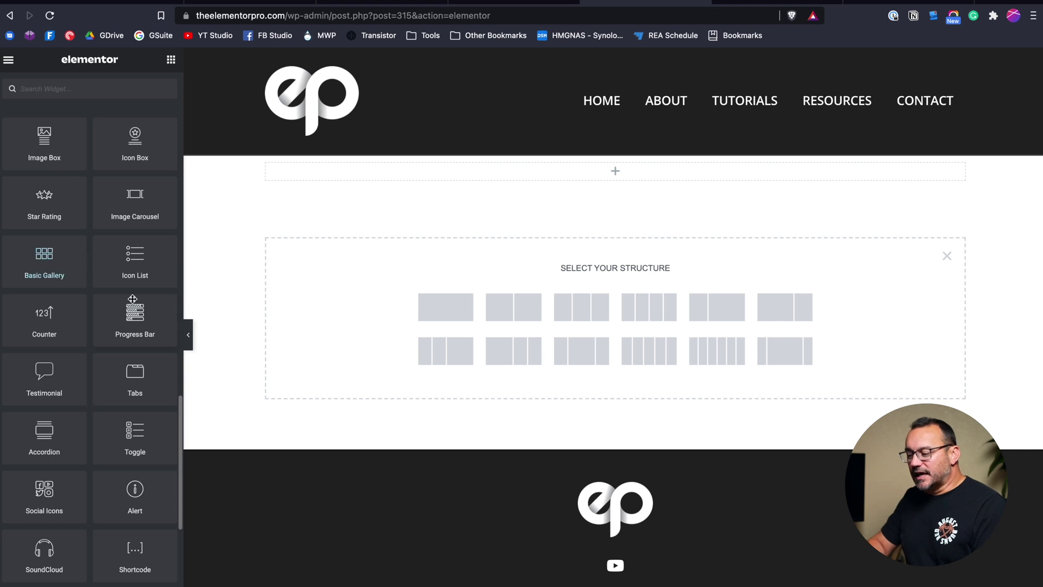
{"action": "scroll", "coordinate": [128, 326], "scroll_direction": "down", "scroll_amount": 2}
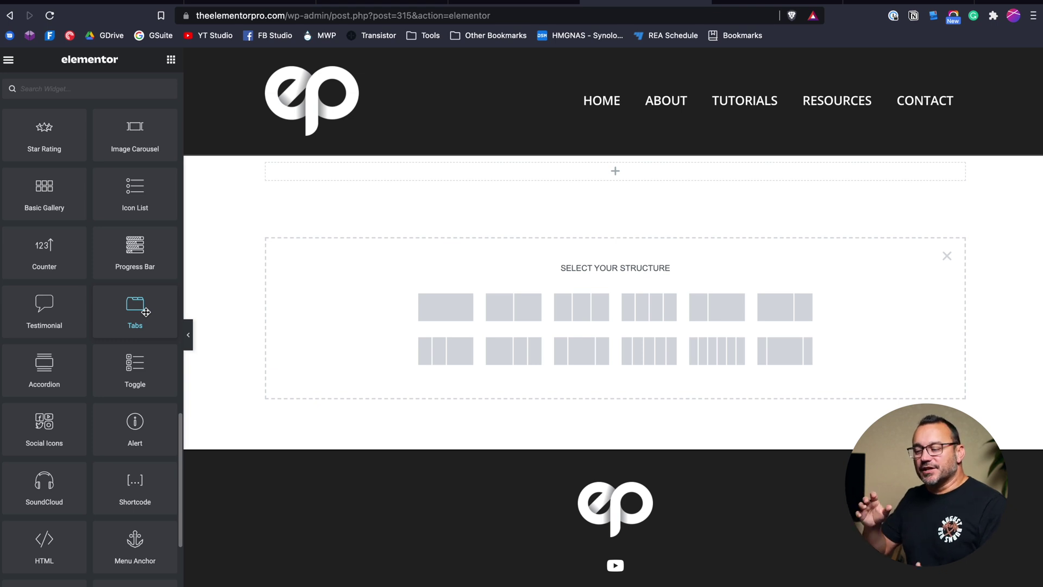
{"action": "left_click_drag", "start_coordinate": [145, 312], "coordinate": [430, 180]}
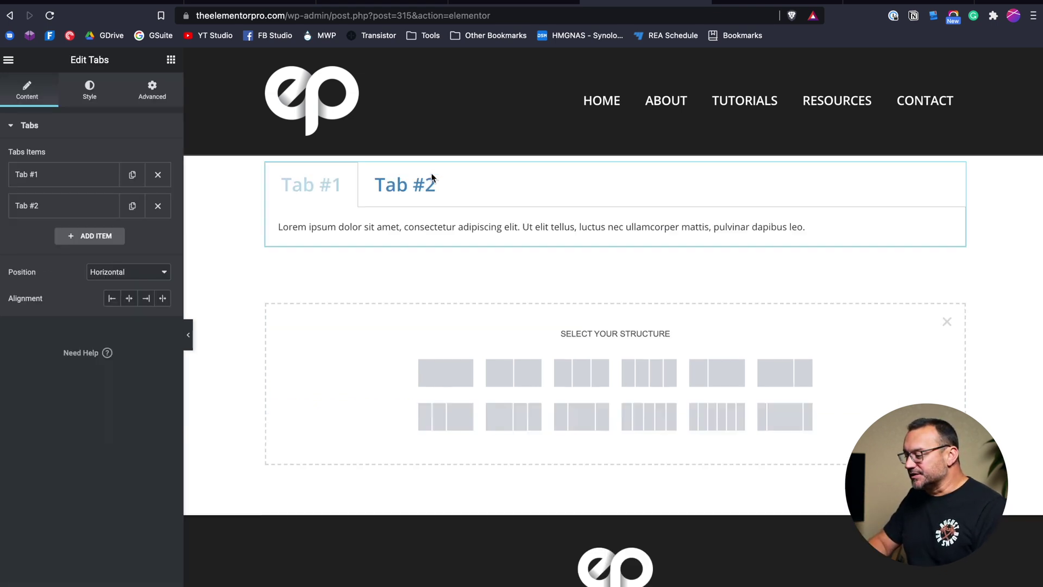
{"action": "left_click", "coordinate": [420, 201]}
{"action": "left_click", "coordinate": [89, 237]}
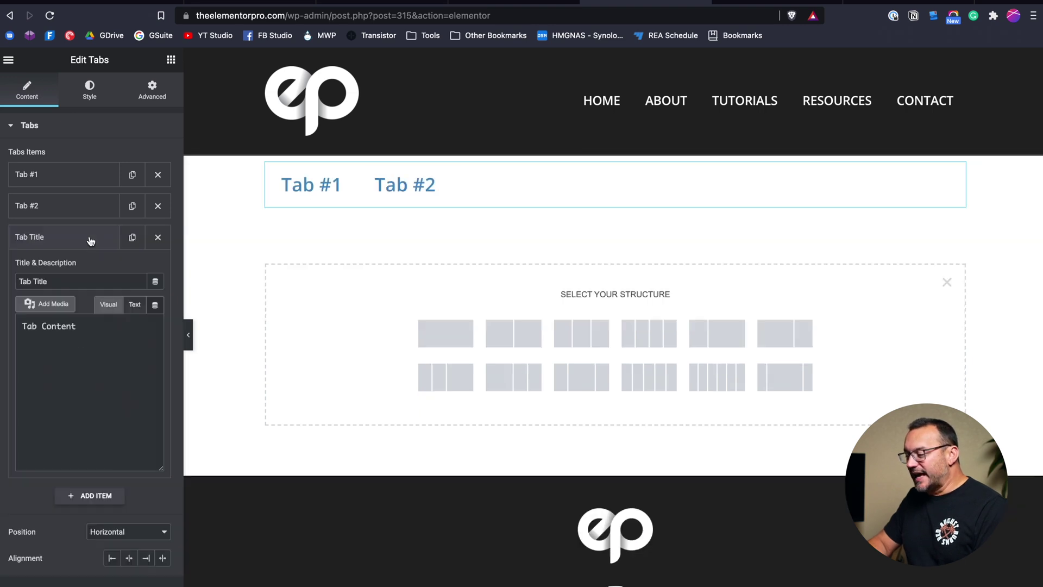
{"action": "left_click", "coordinate": [303, 194]}
{"action": "left_click", "coordinate": [415, 187]}
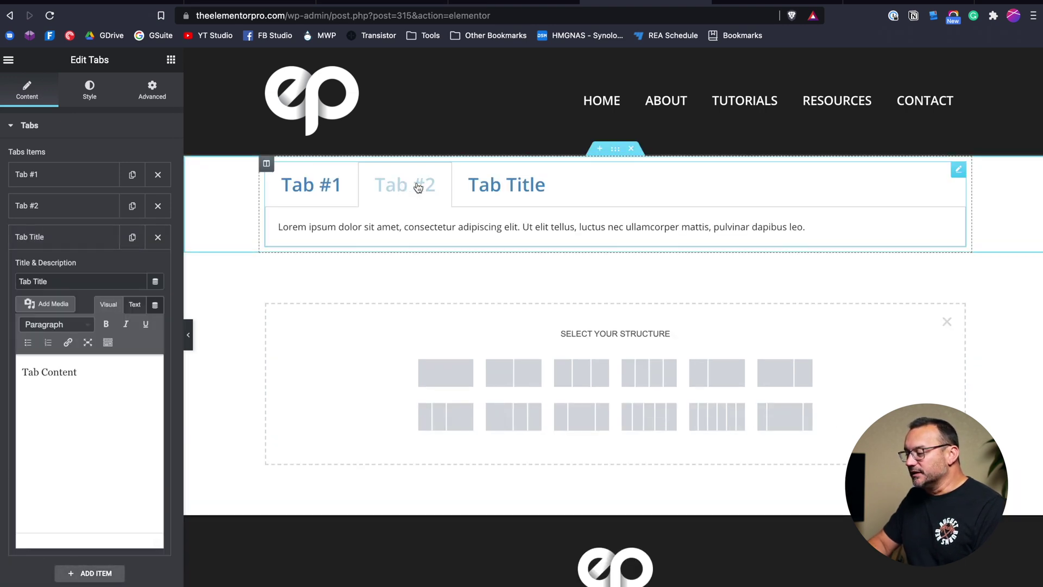
{"action": "left_click", "coordinate": [508, 192]}
{"action": "right_click", "coordinate": [598, 173]}
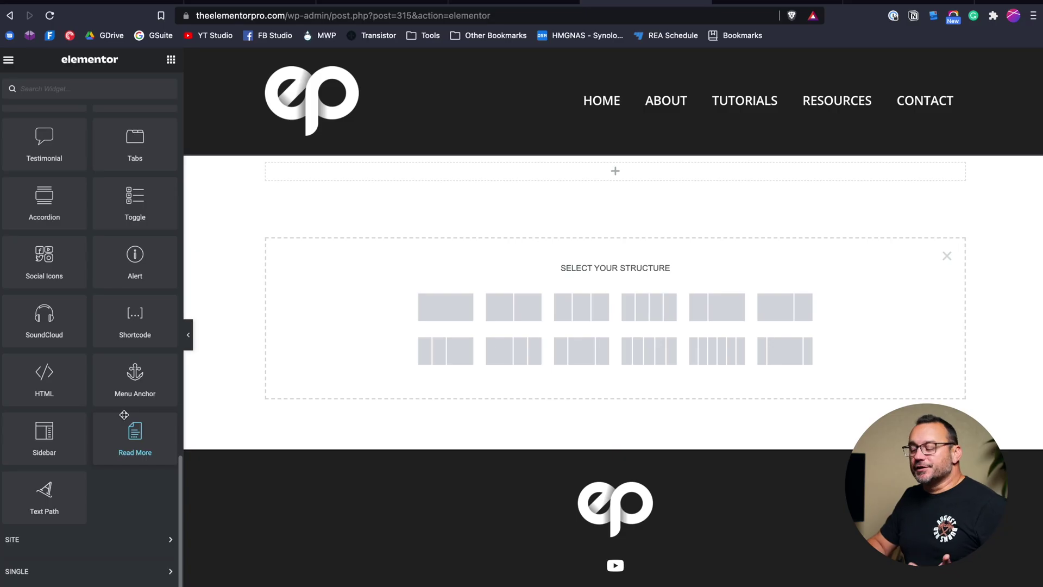
{"action": "left_click_drag", "start_coordinate": [39, 377], "coordinate": [426, 169]}
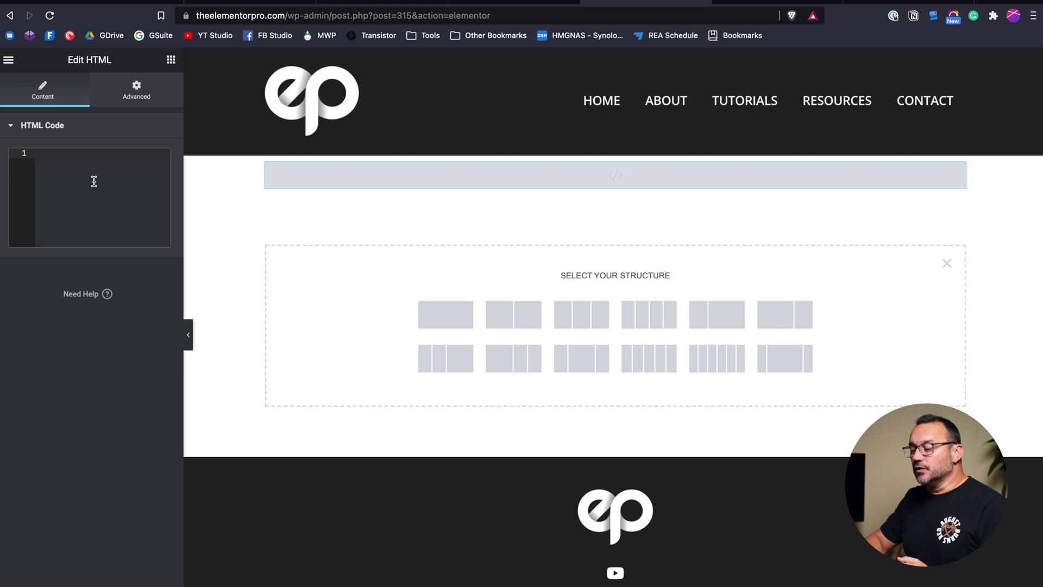
{"action": "right_click", "coordinate": [377, 180]}
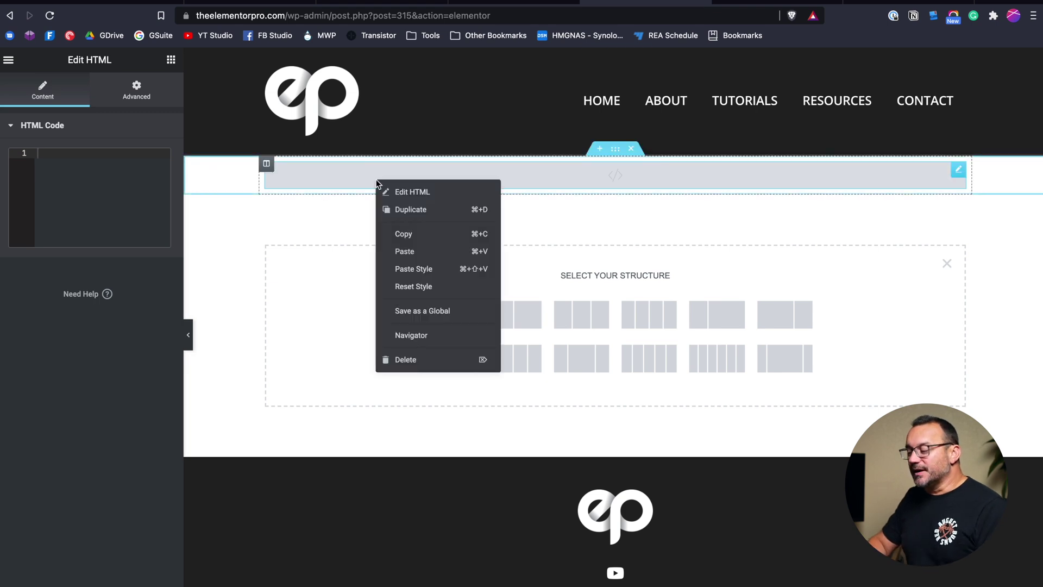
{"action": "left_click", "coordinate": [405, 359]}
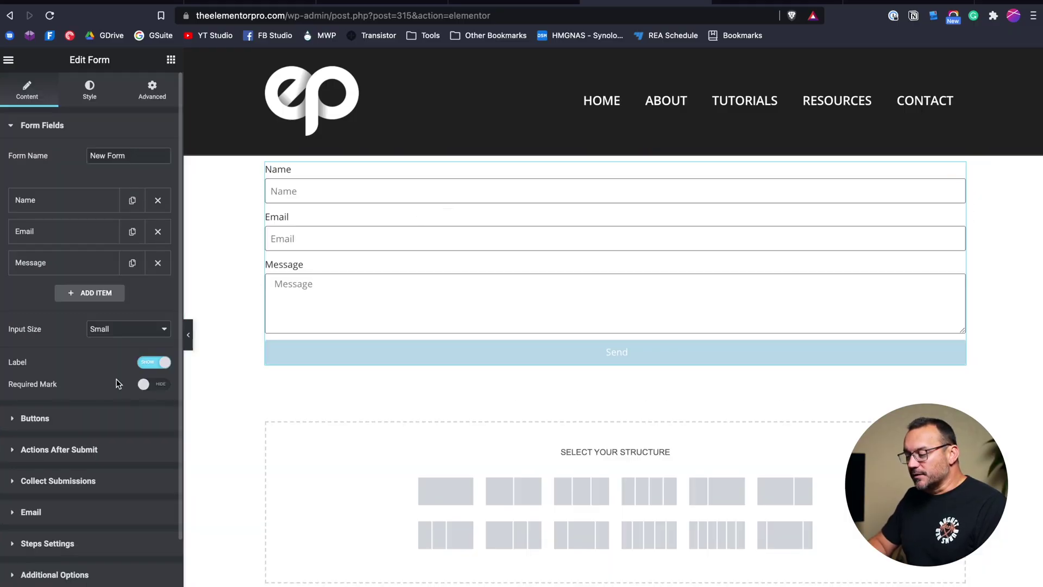
Scroll the widget panel down toward the Pro Form widget
{"action": "scroll", "coordinate": [83, 419], "scroll_direction": "down", "scroll_amount": 2}
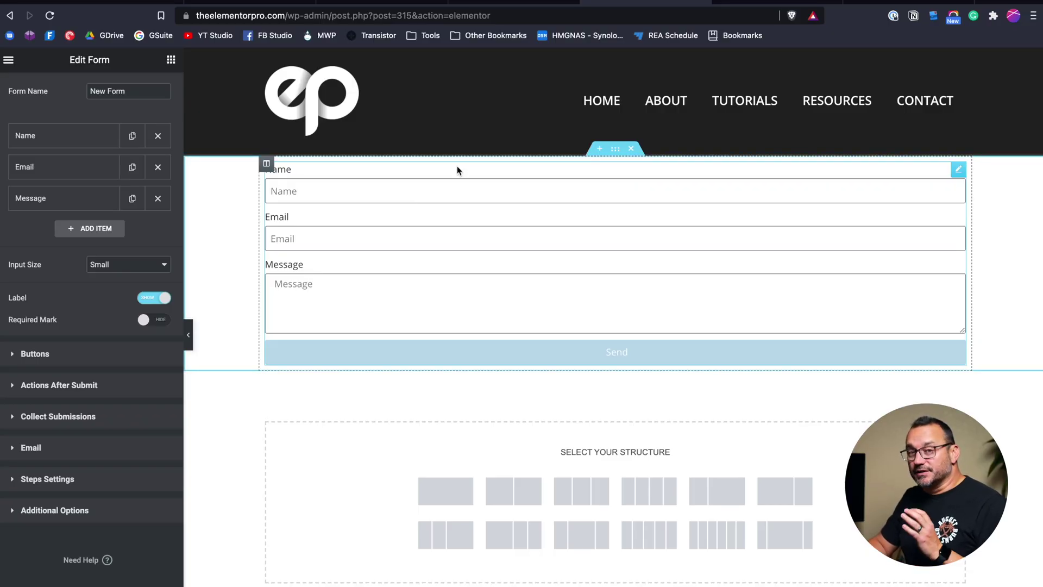
Hide the form field labels, reselect the form, and add a fourth field, Item #4
{"action": "left_click", "coordinate": [158, 301]}
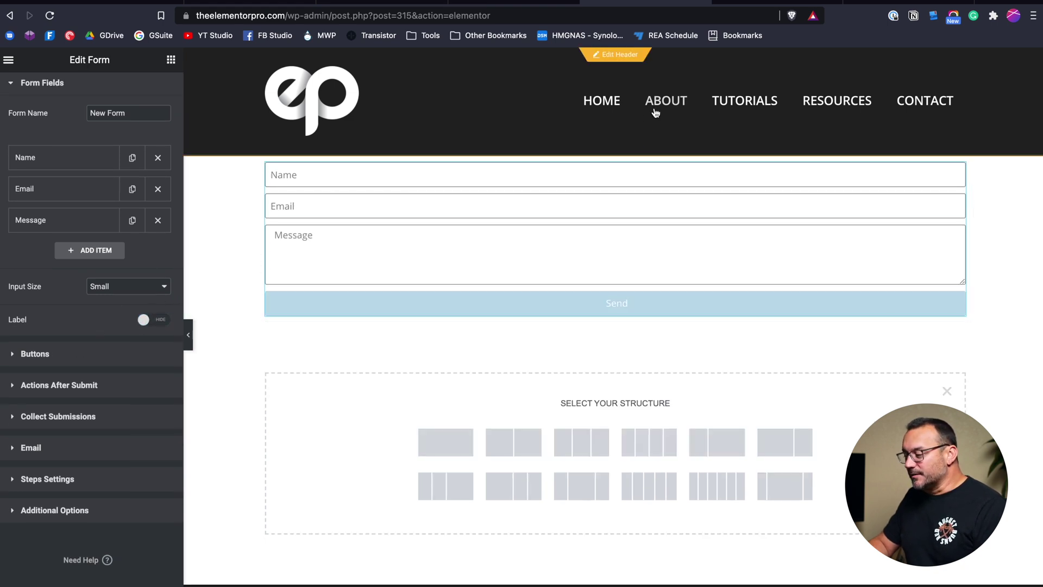
{"action": "left_click", "coordinate": [615, 148]}
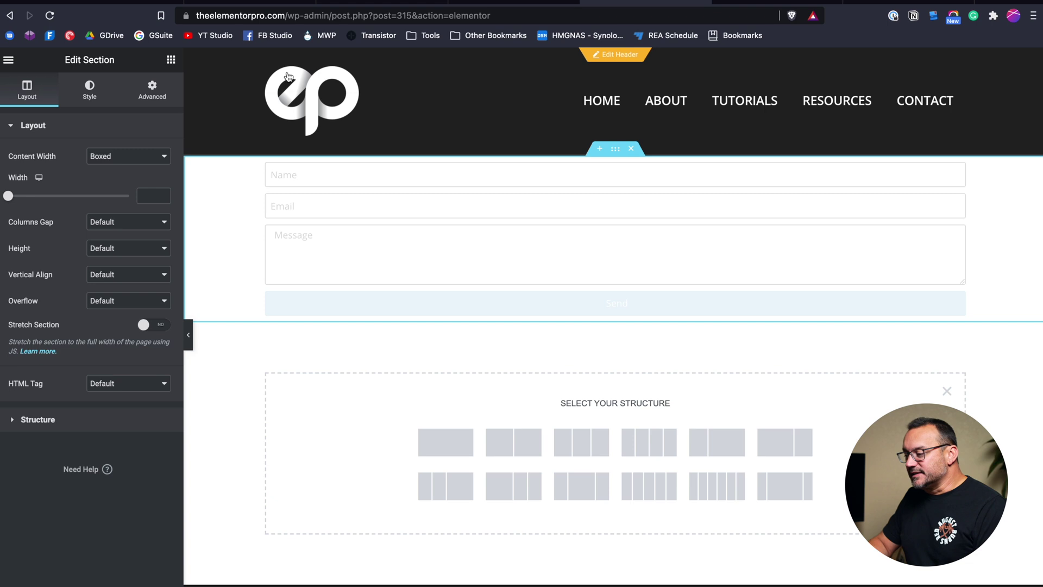
{"action": "left_click", "coordinate": [171, 62]}
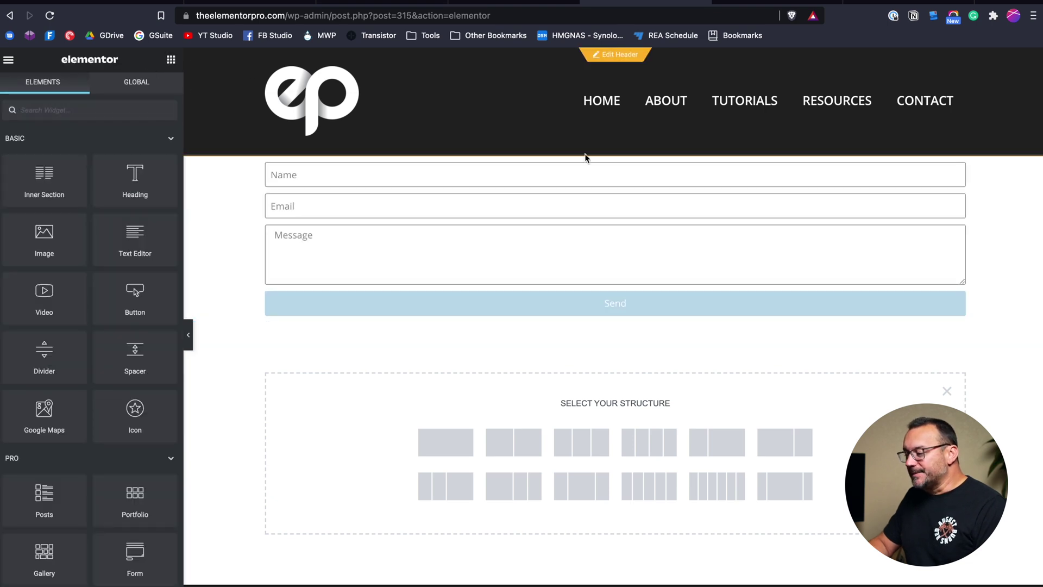
{"action": "left_click", "coordinate": [615, 150]}
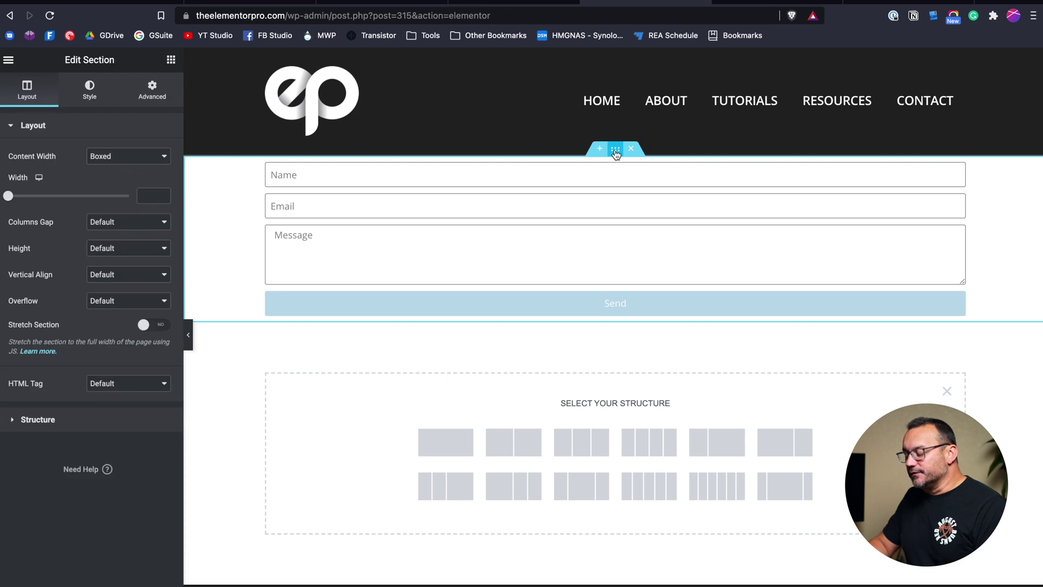
{"action": "left_click", "coordinate": [315, 173]}
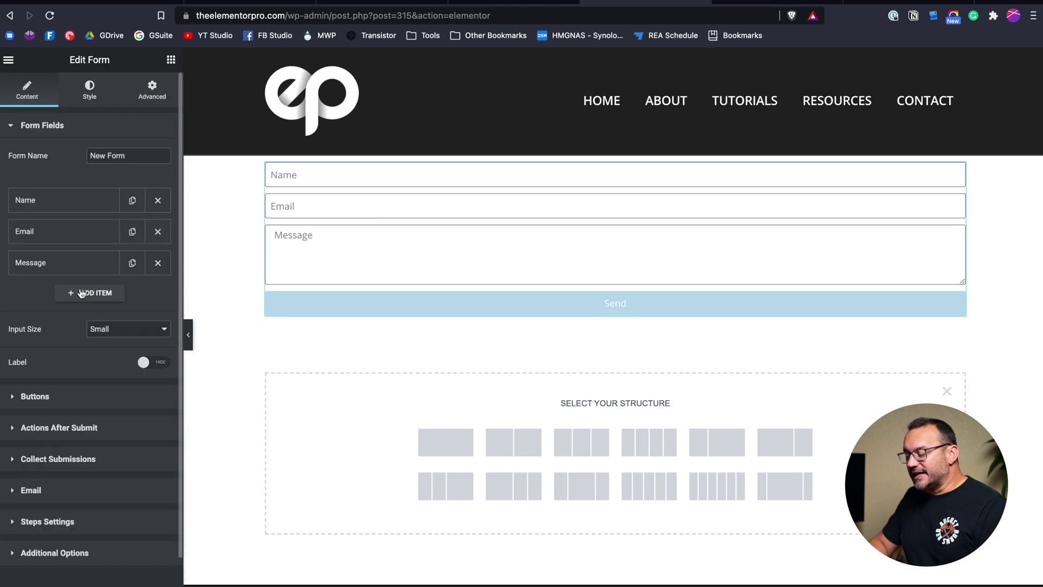
{"action": "left_click", "coordinate": [82, 296]}
Make Item #4 a Tel field with label Phone and placeholder Phone
{"action": "left_click", "coordinate": [71, 295]}
{"action": "left_click", "coordinate": [71, 295]}
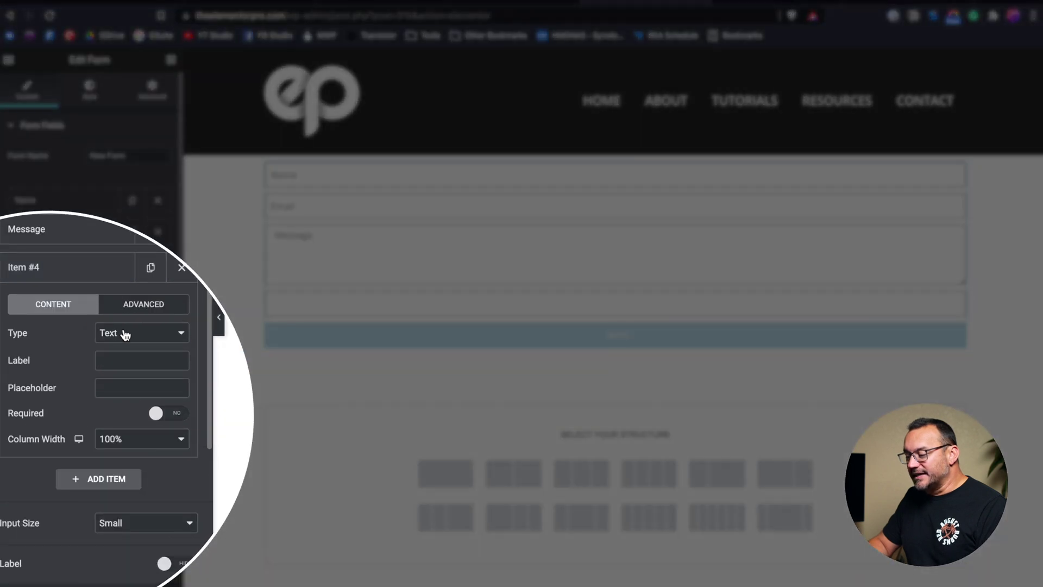
{"action": "left_click", "coordinate": [112, 348]}
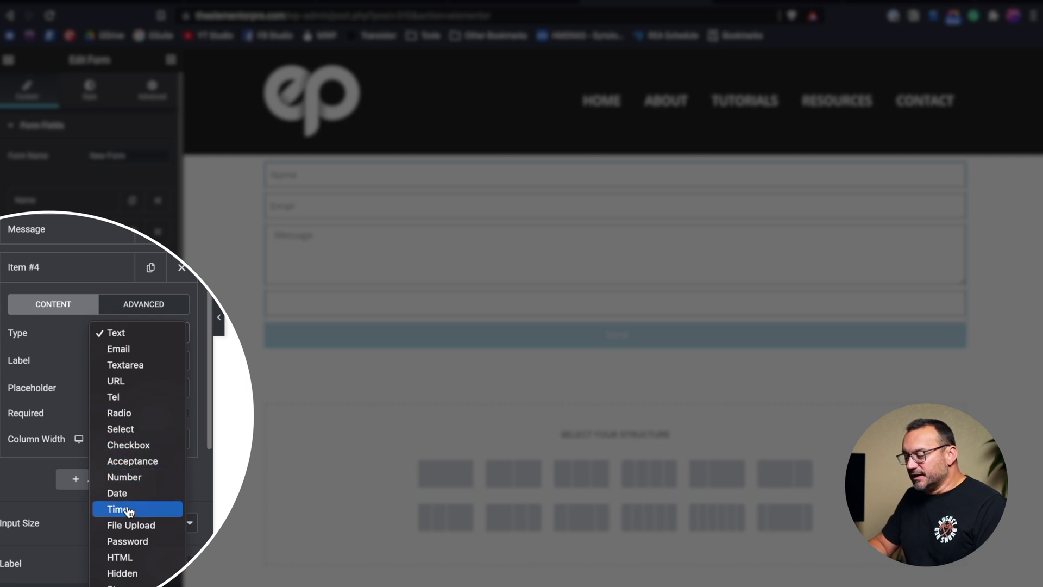
{"action": "left_click", "coordinate": [136, 402]}
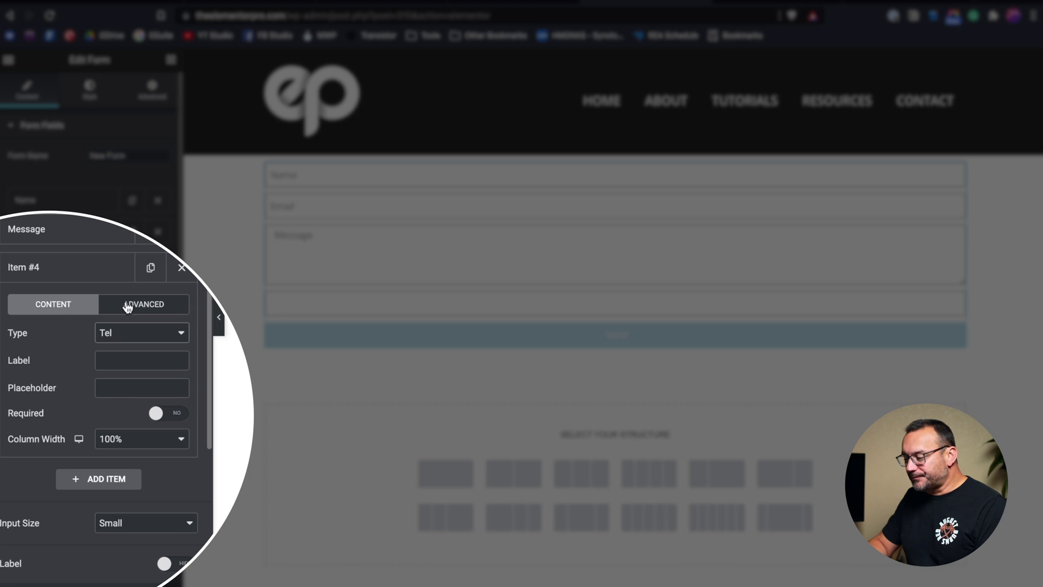
{"action": "left_click", "coordinate": [113, 359]}
{"action": "type", "text": "Phone"}
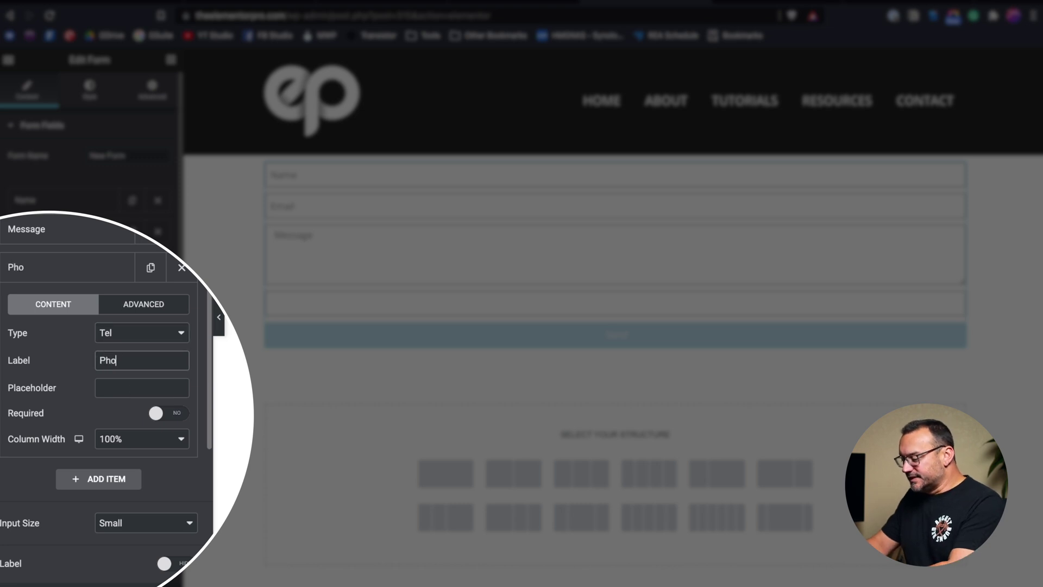
{"action": "left_click", "coordinate": [117, 387]}
{"action": "type", "text": "Phone"}
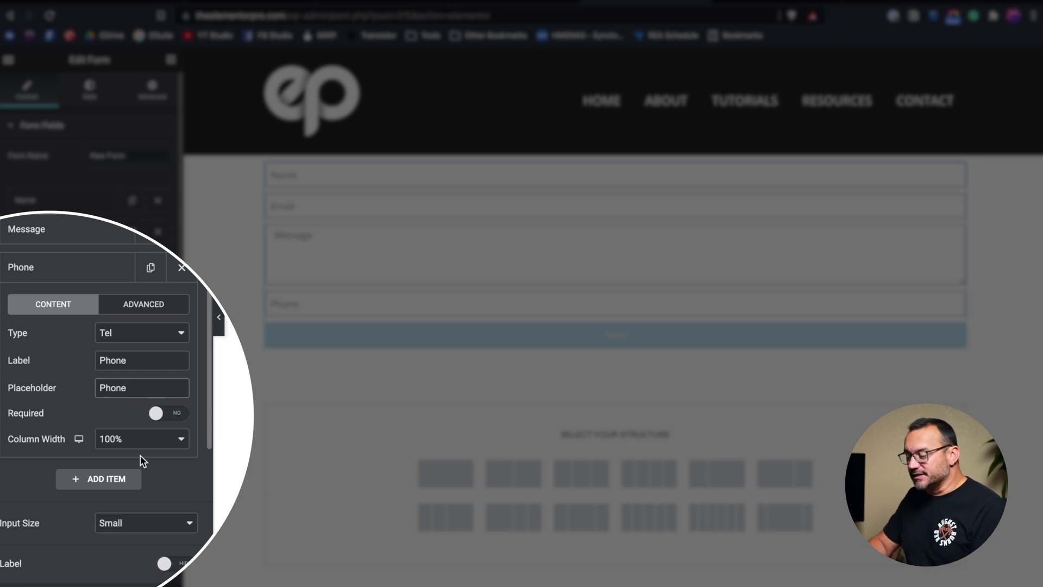
{"action": "scroll", "coordinate": [48, 466], "scroll_direction": "down", "scroll_amount": 4}
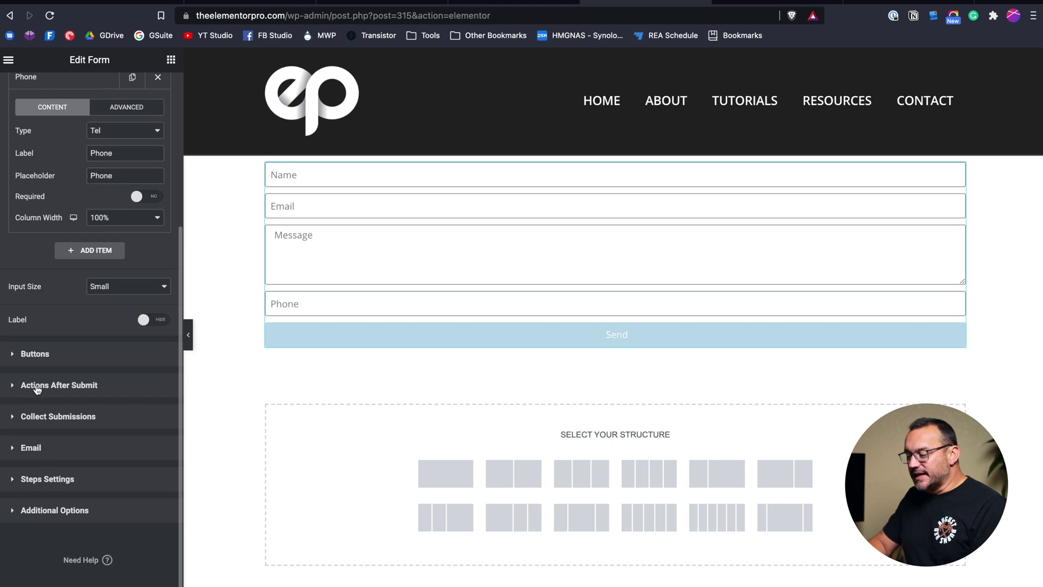
{"action": "left_click", "coordinate": [37, 388]}
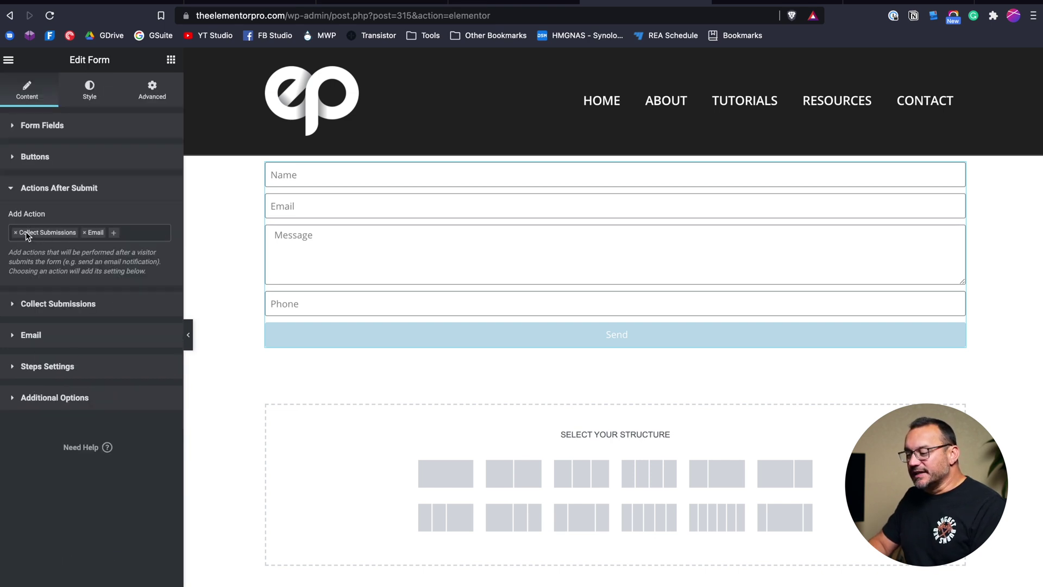